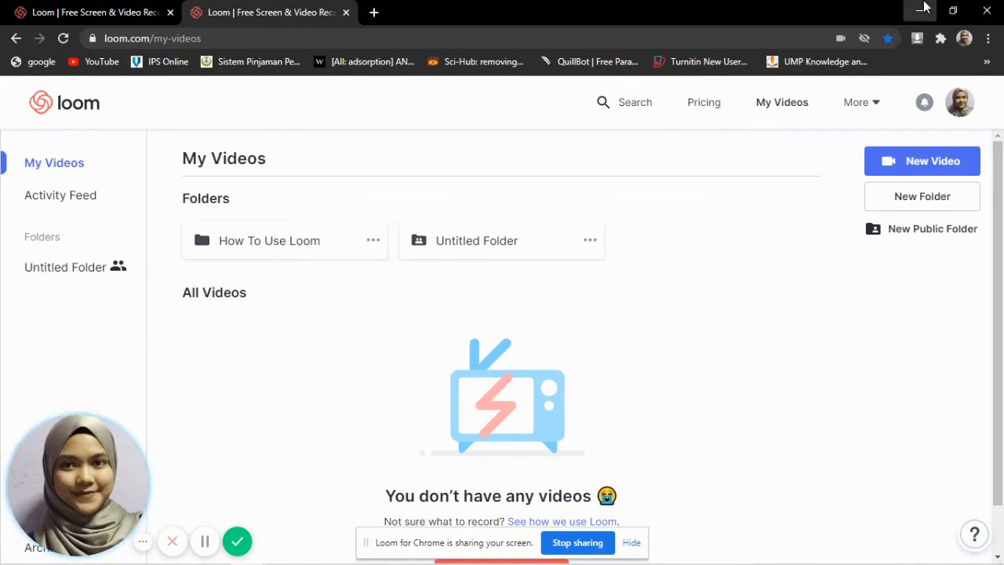
- Clear the browser and screen-sharing notice out of the way and bring up the DSTWU.apwz simulation in Aspen Plus
left_click(922, 9)
left_click(633, 542)
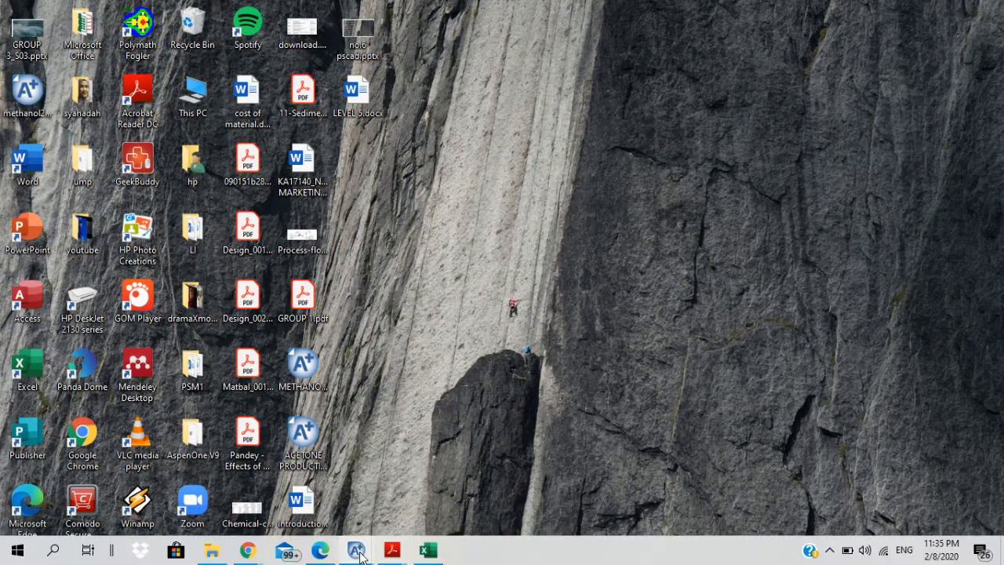
mouse_move(356, 550)
left_click(515, 478)
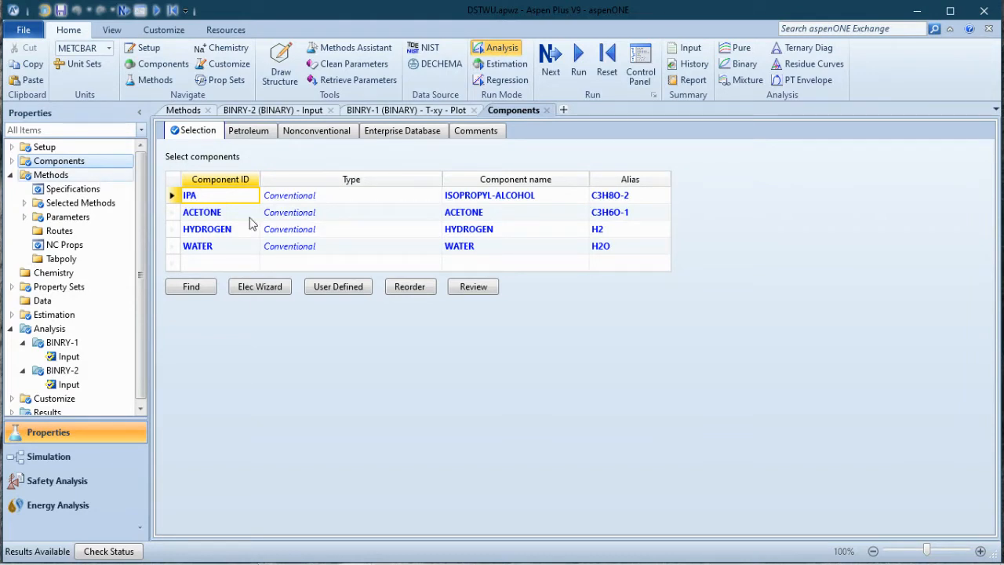
- Review the global property method, the BINRY-2 analysis input with its calculation options, and the BINRY-1 T-xy plot
key("F4")
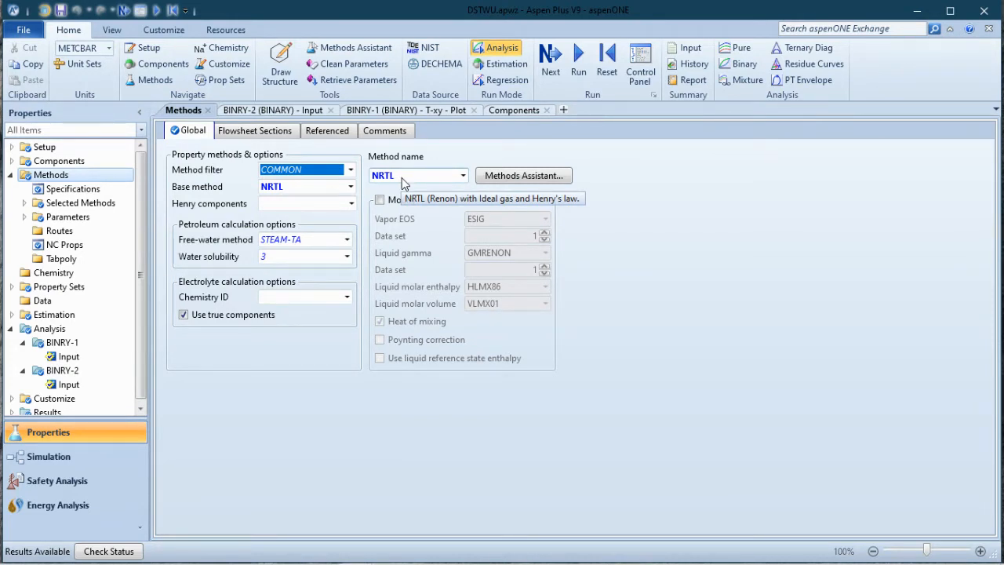
left_click(274, 113)
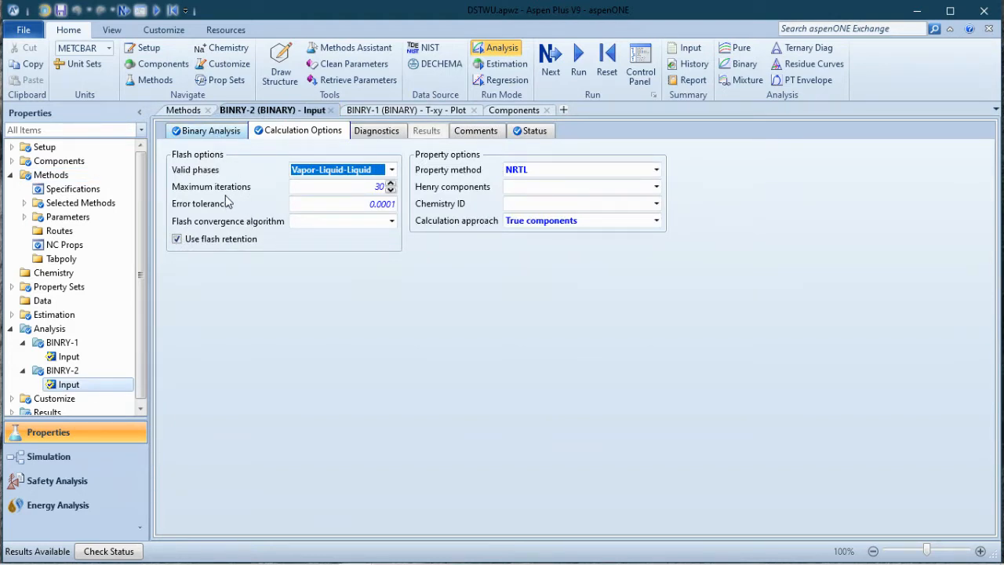
key("ctrl+shift+Tab")
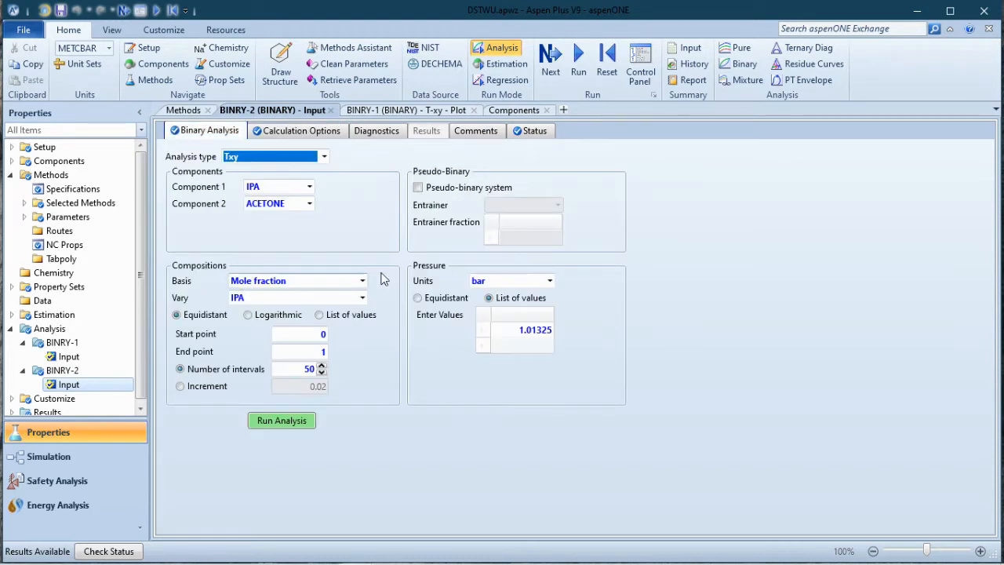
left_click(293, 129)
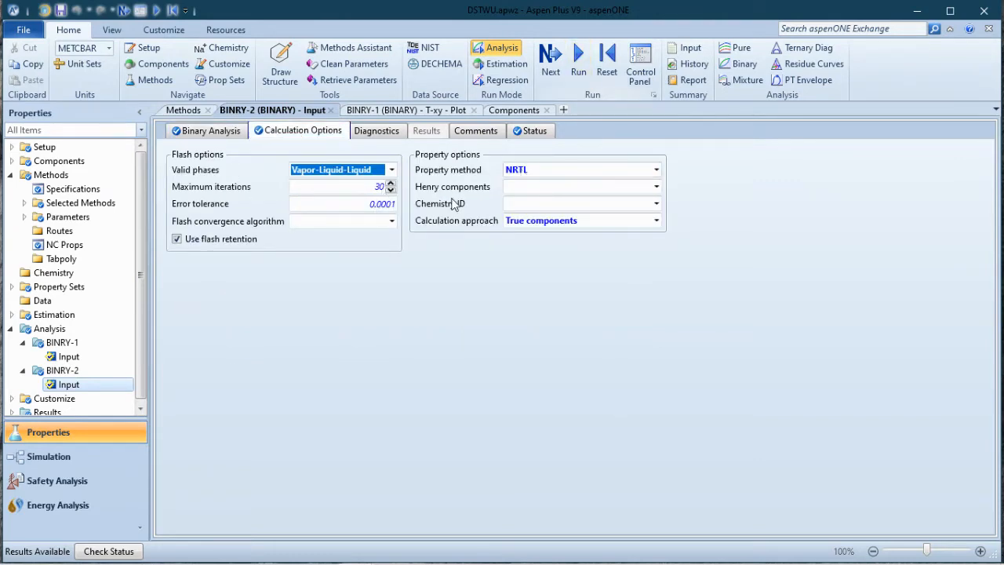
left_click(418, 111)
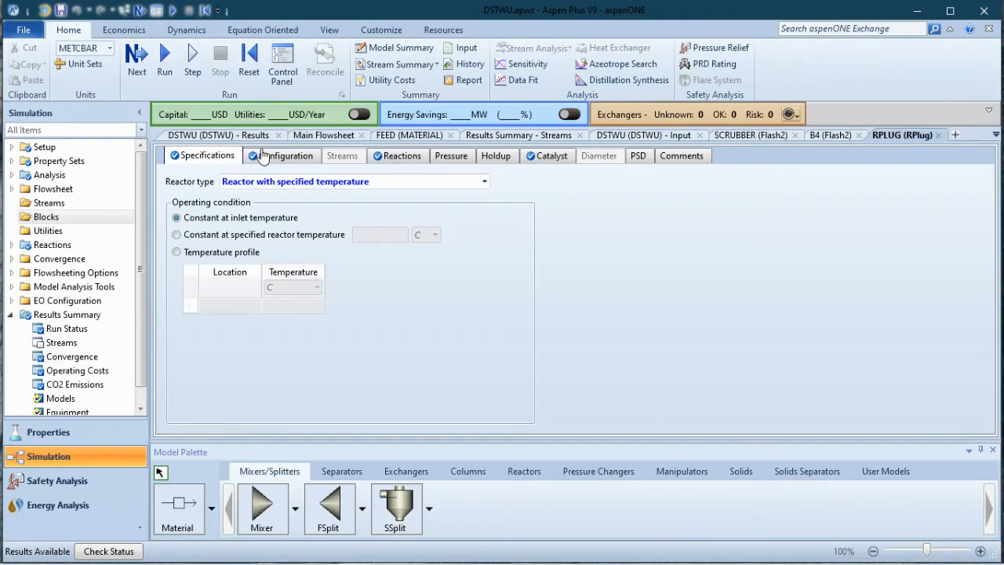
- Examine the FEED stream specifications from the main flowsheet and the reaction set assigned to the RPLUG reactor
left_click(368, 135)
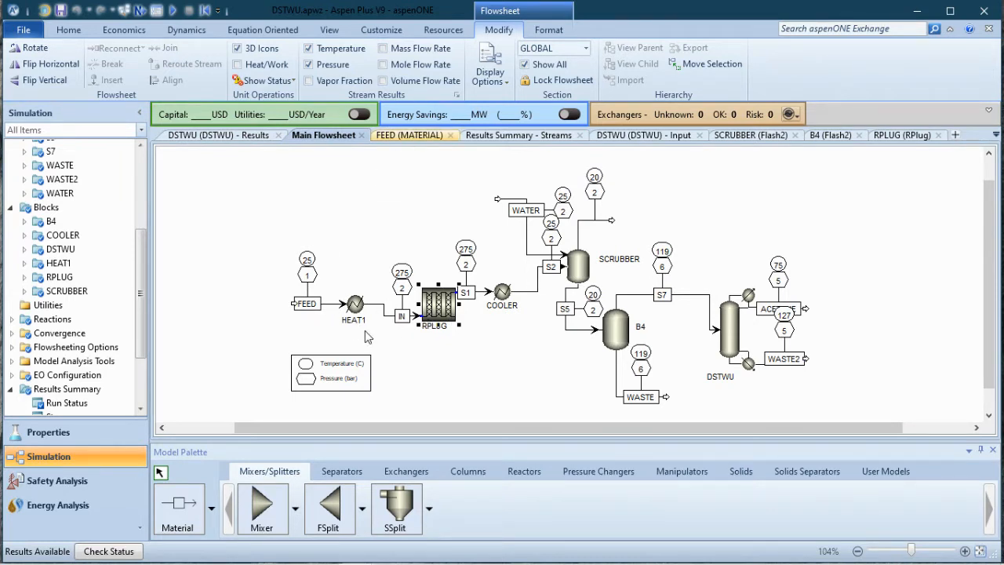
key("ctrl+Tab")
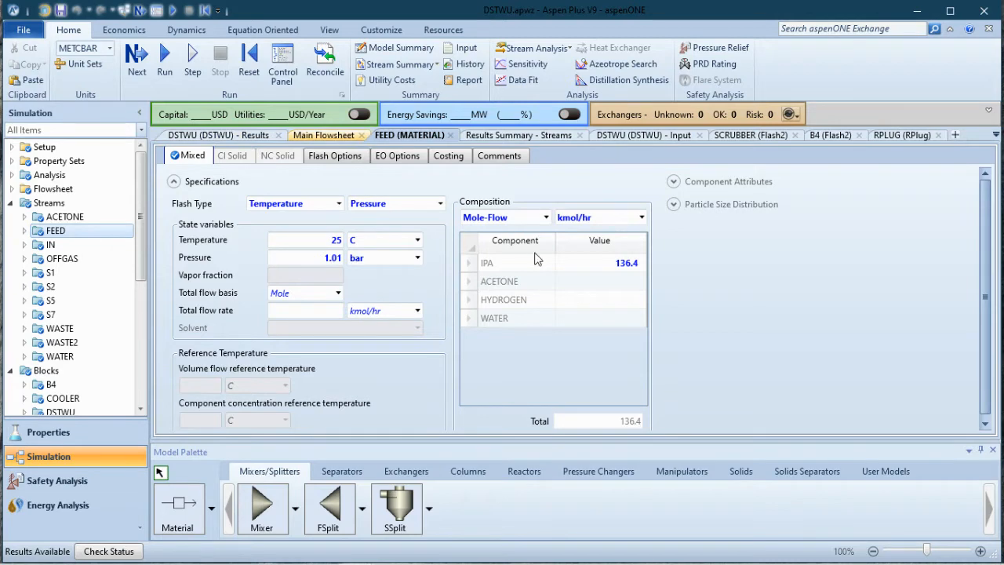
key("ctrl+Tab")
left_click(435, 304)
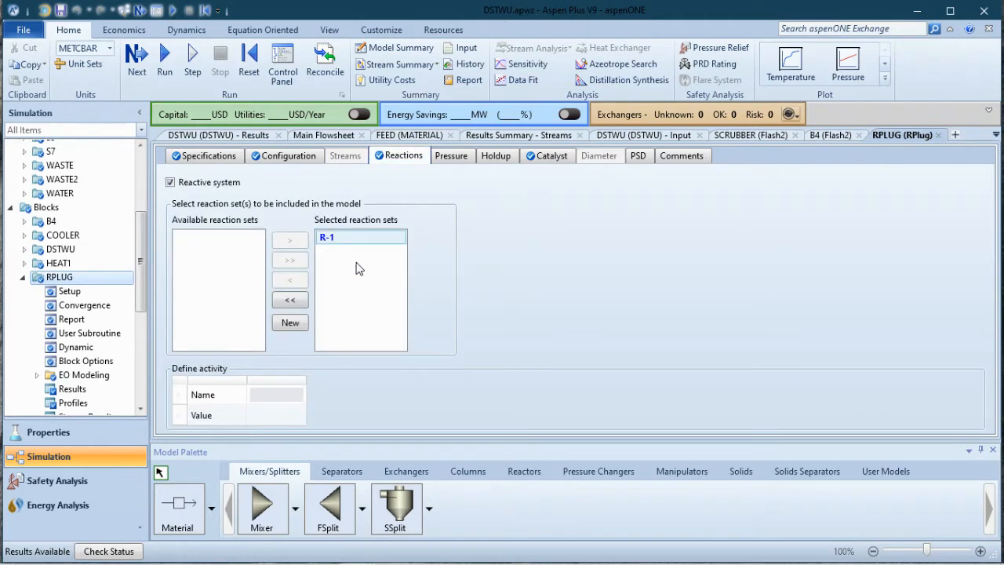
- Open reaction set R-1 and examine the stoichiometry of its RXN1 power-law reaction, closing the editor without changes
left_click_drag(140, 270, 135, 384)
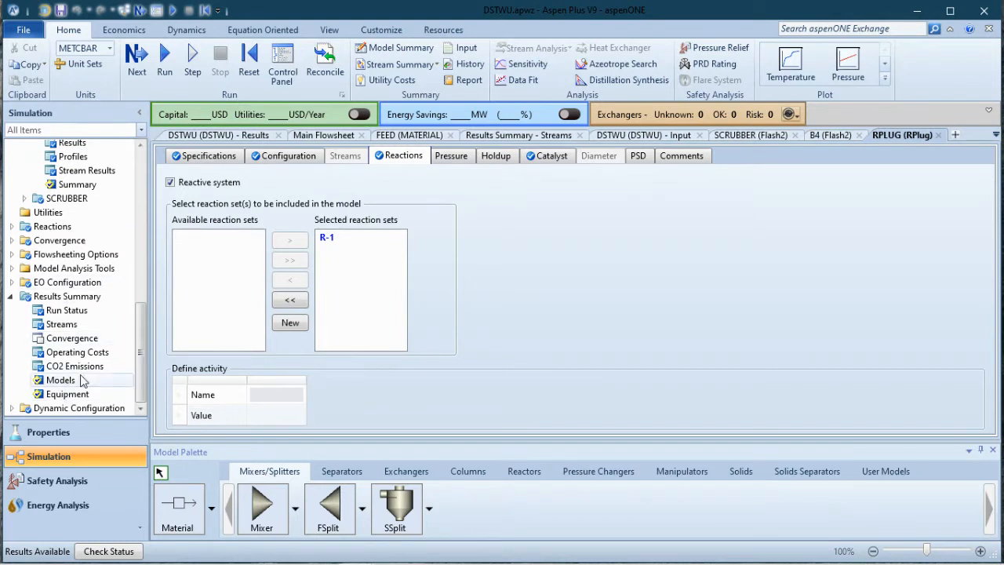
left_click(79, 227)
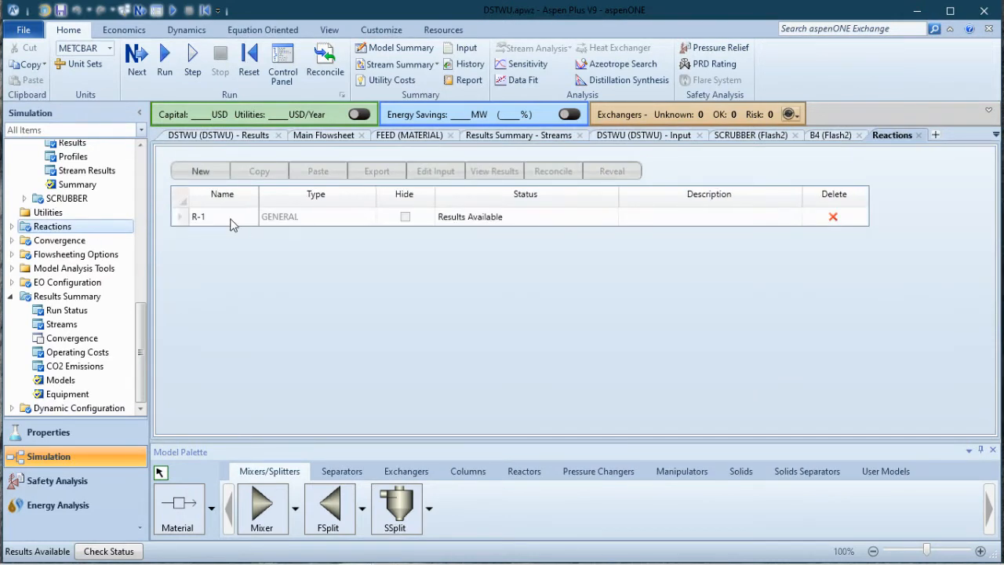
left_click(232, 224)
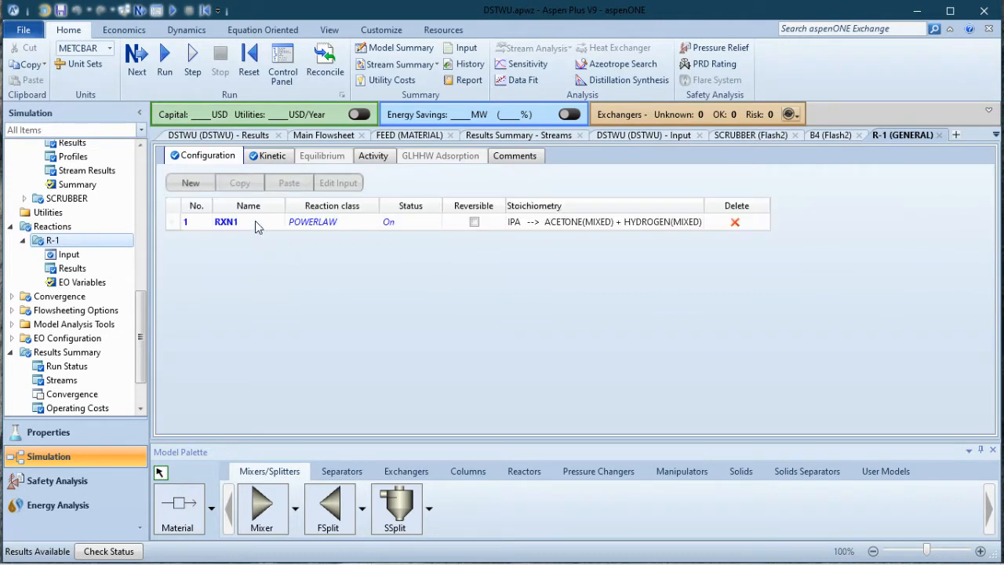
left_click(255, 221)
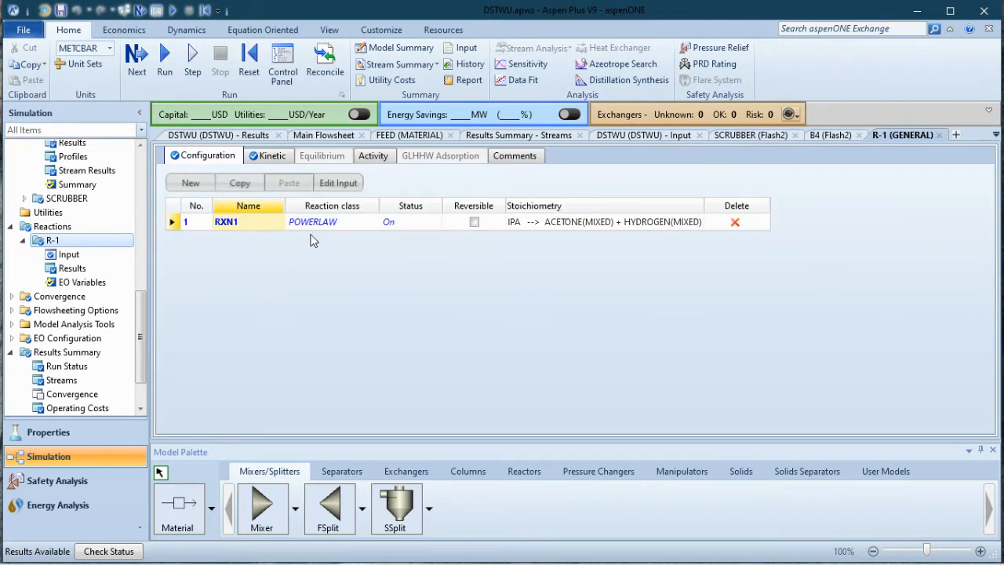
double_click(329, 221)
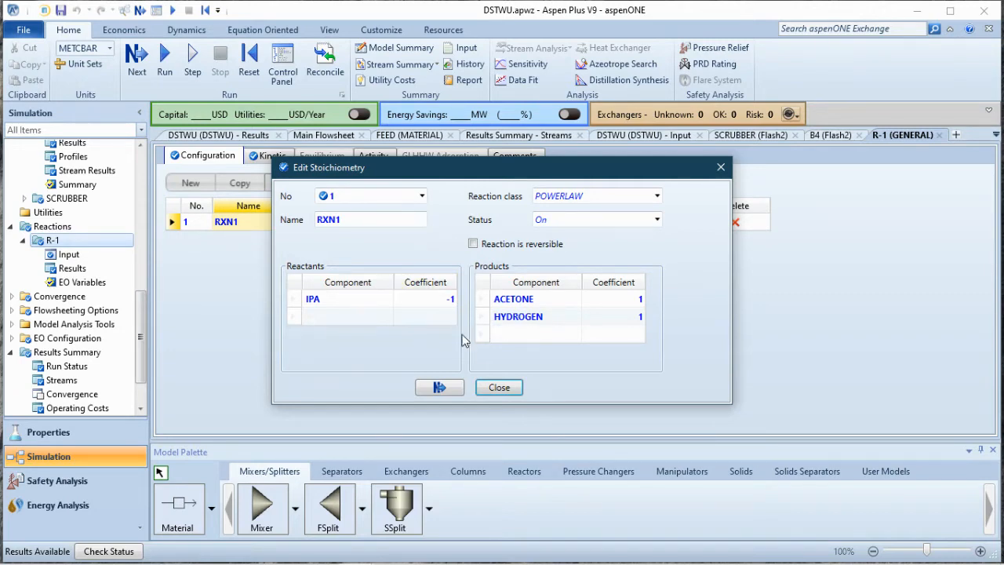
left_click(720, 167)
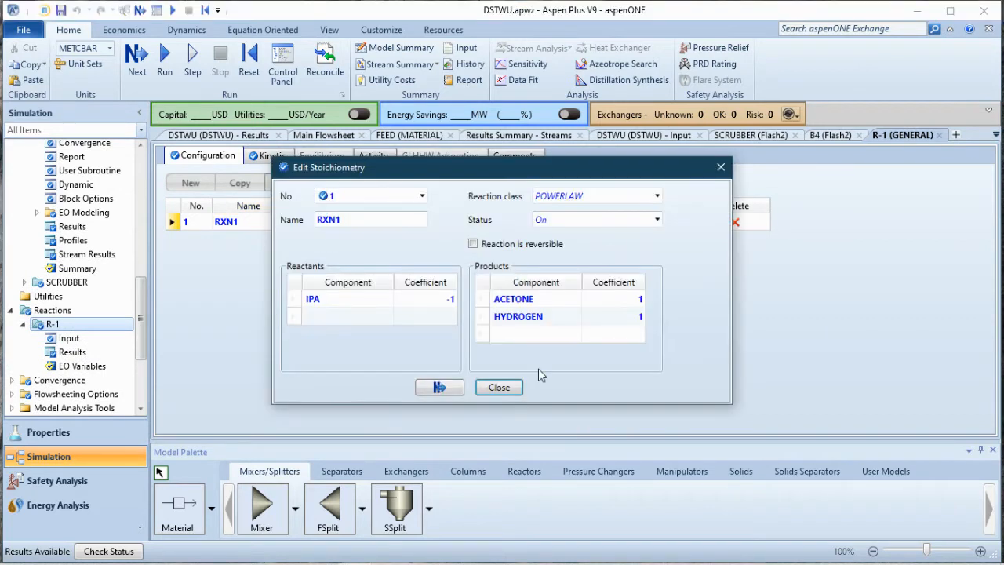
left_click(497, 385)
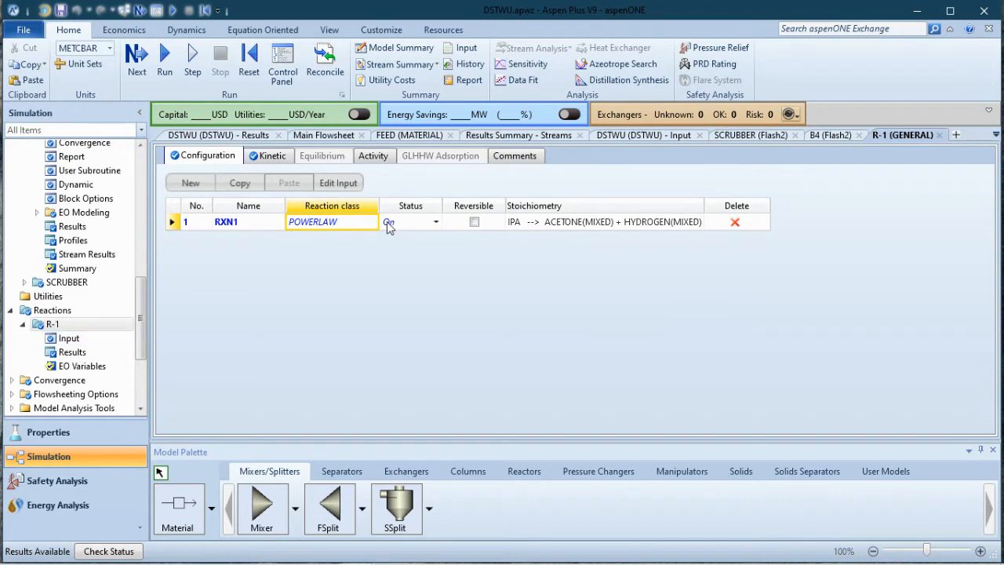
left_click(193, 225)
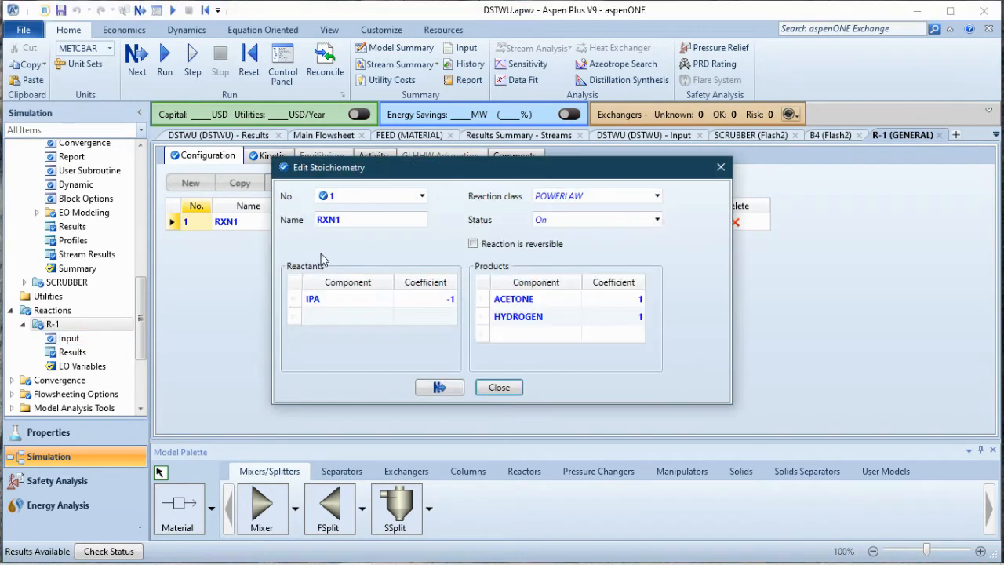
left_click(425, 388)
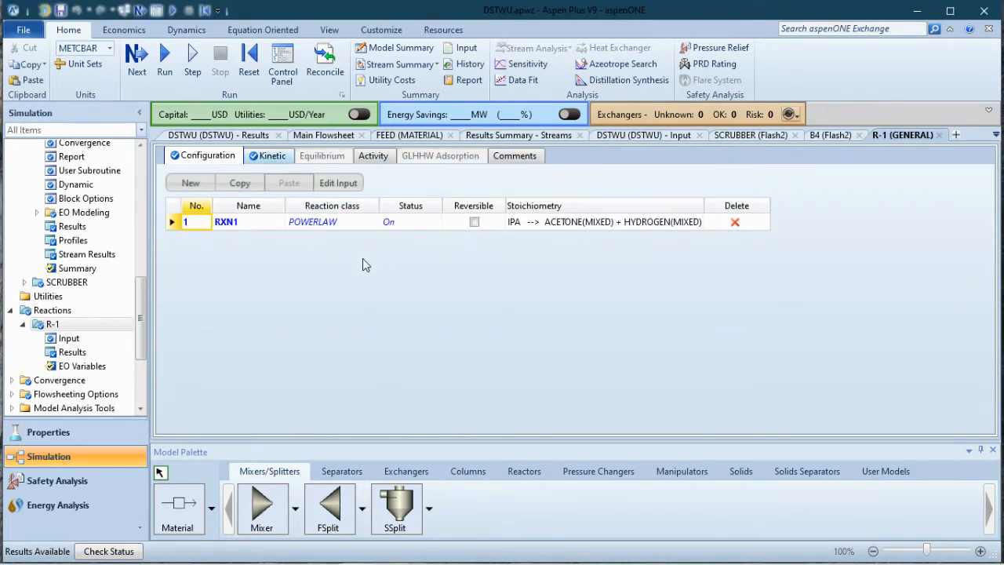
- Review the kinetic parameters of the R-1 reaction and its driving force expression
key("F4")
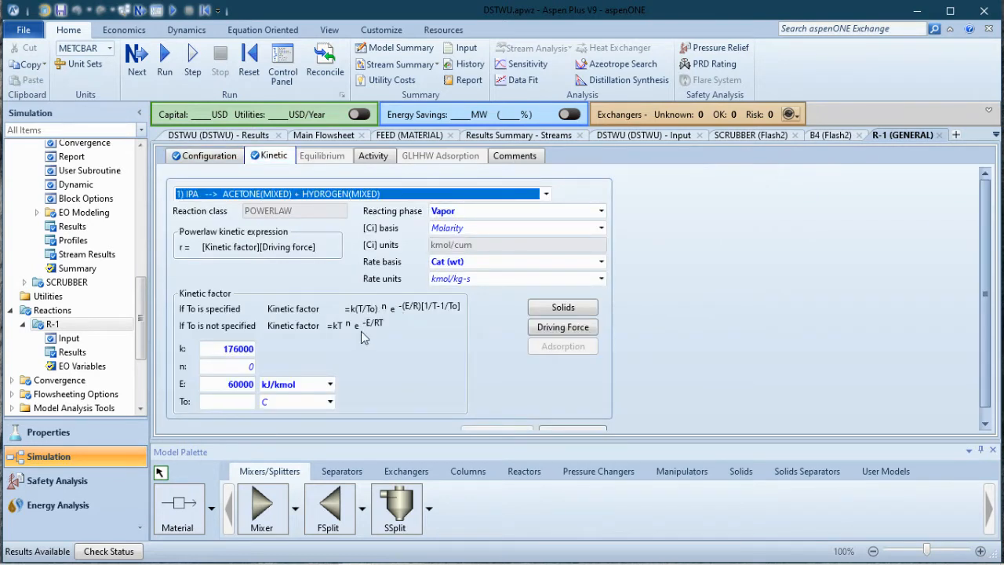
scroll(361, 331, "down", 1)
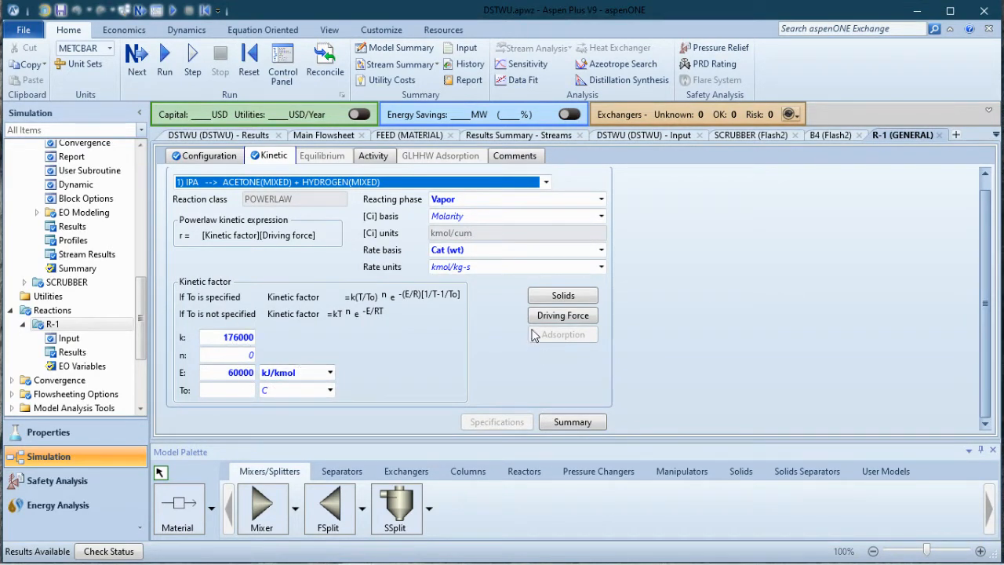
left_click(558, 315)
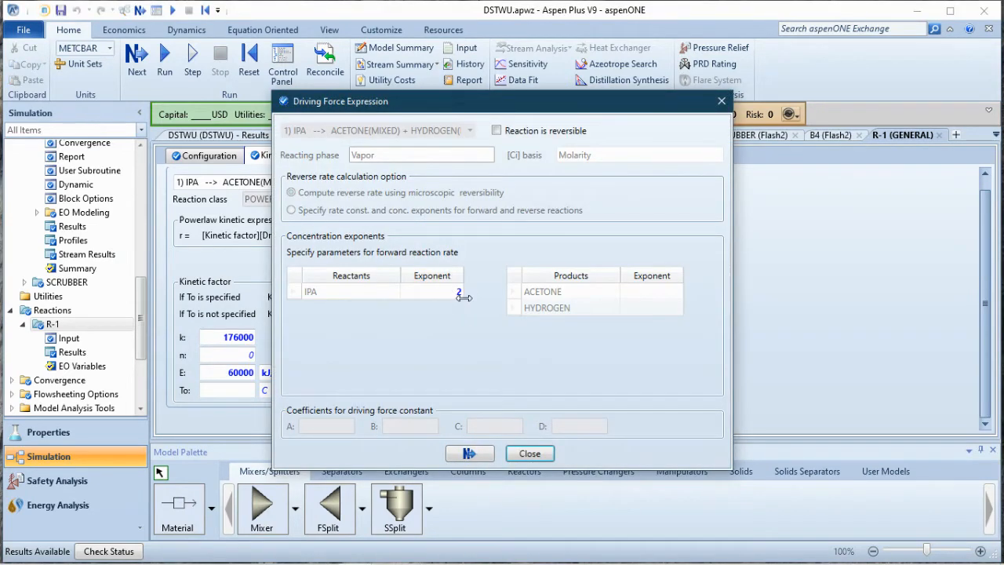
left_click(529, 453)
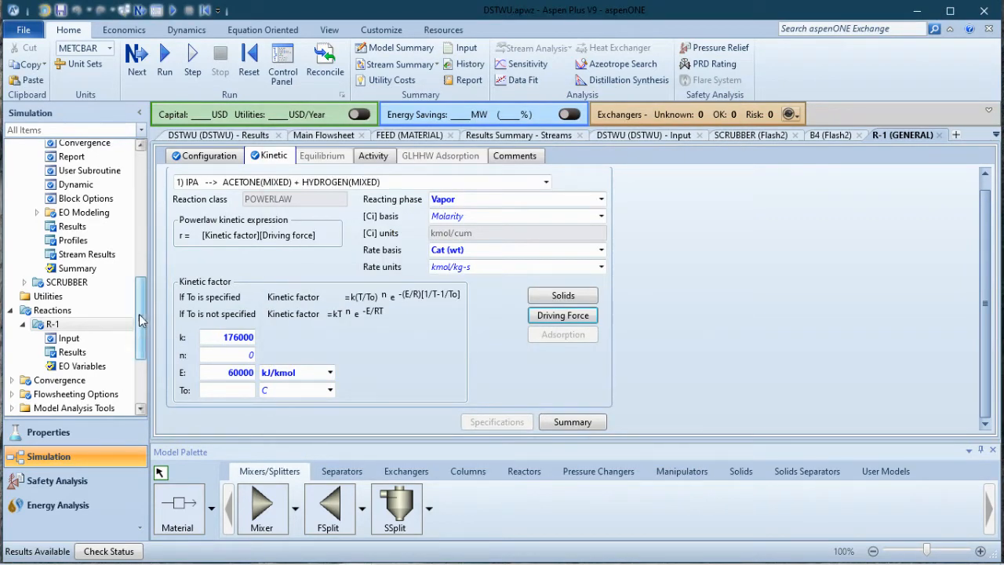
- Reopen the RPLUG reactor from the main flowsheet and review its catalyst specifications
left_click_drag(140, 319, 141, 203)
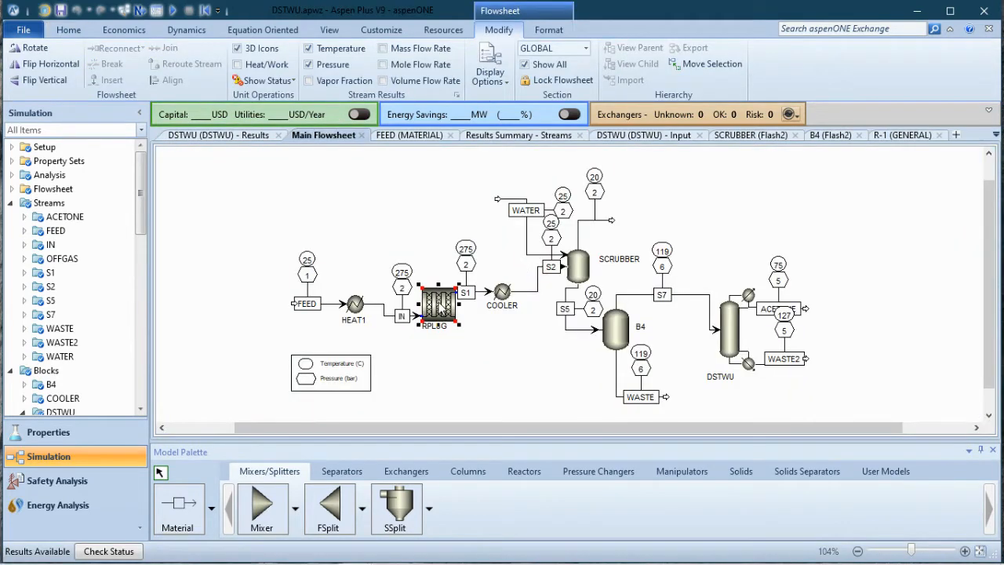
double_click(438, 302)
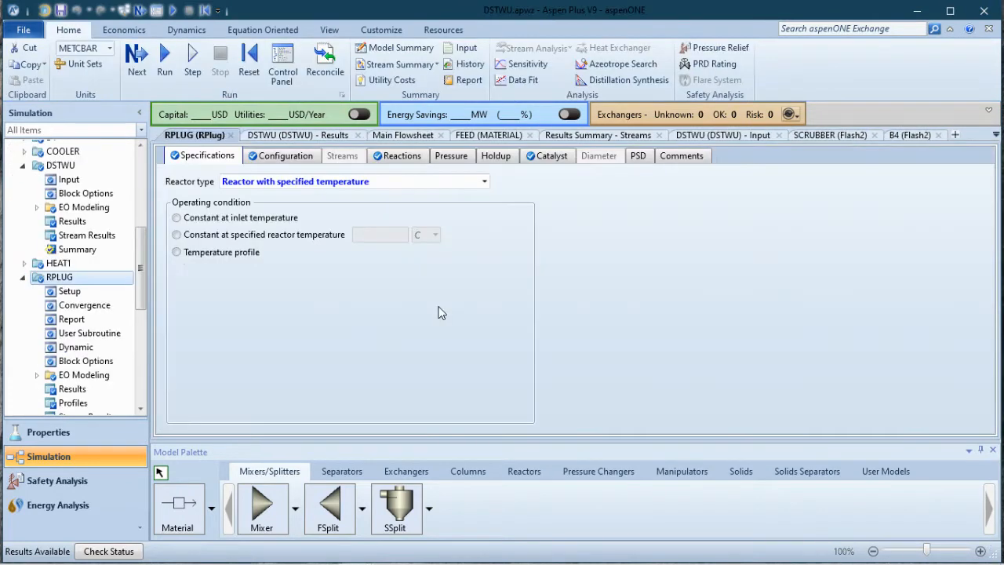
left_click(540, 158)
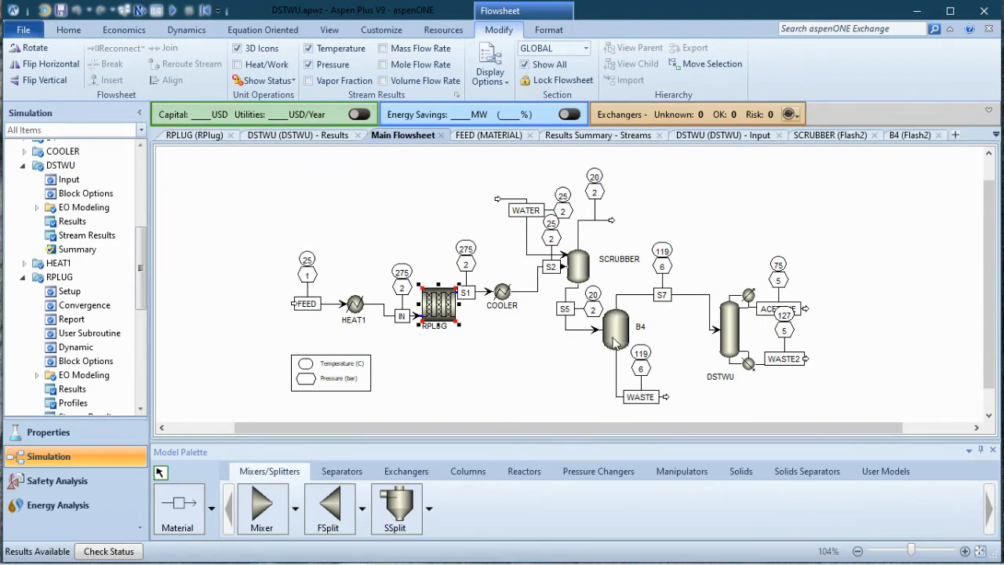
- Open the DSTWU column from the flowsheet and review its specifications and summary results
left_click(734, 324)
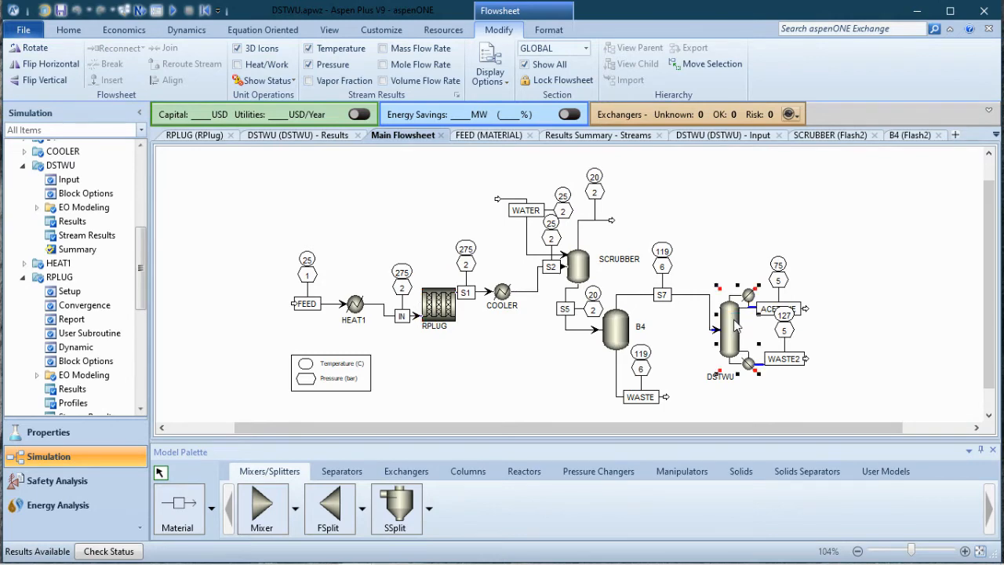
double_click(734, 320)
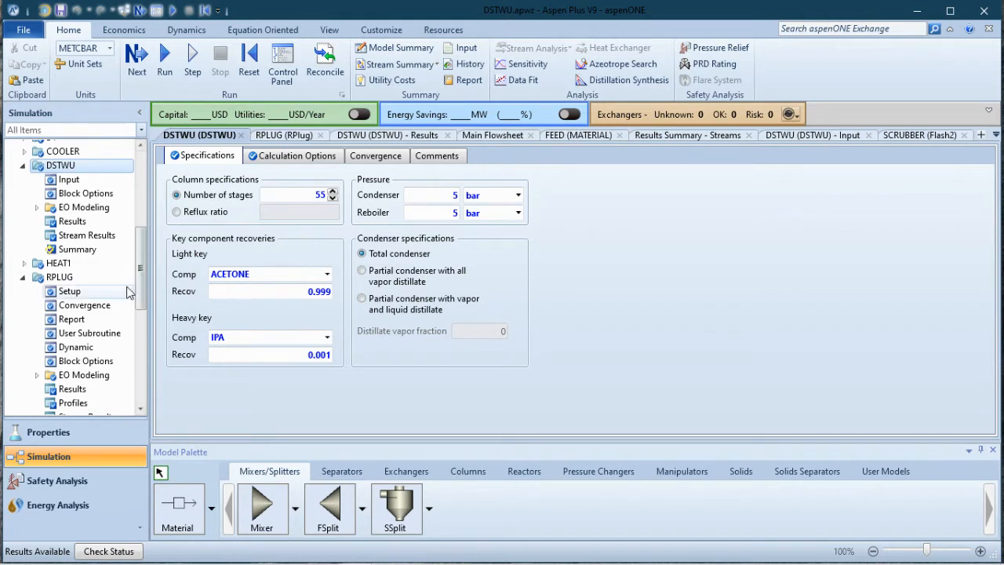
scroll(141, 259, "up", 1)
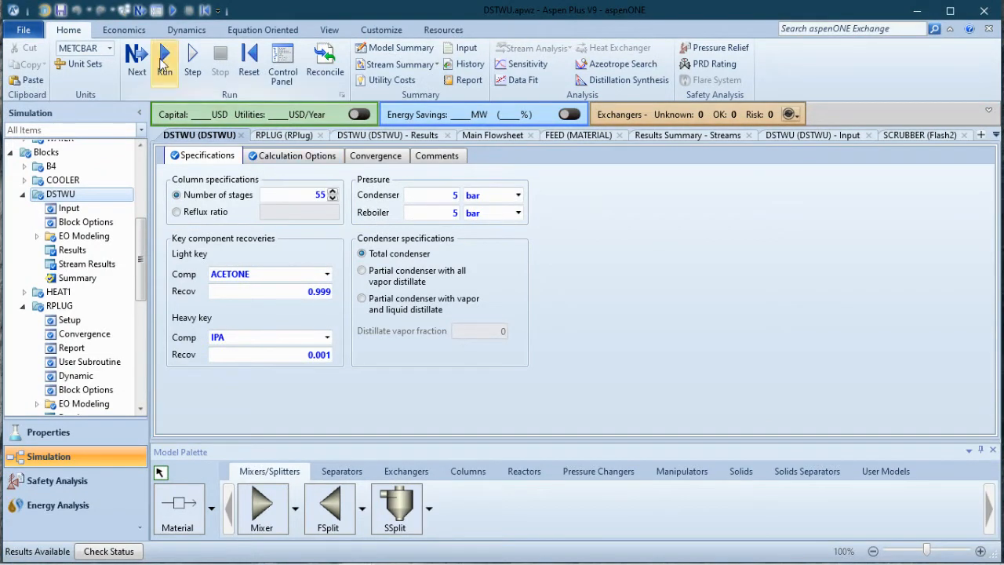
left_click(86, 252)
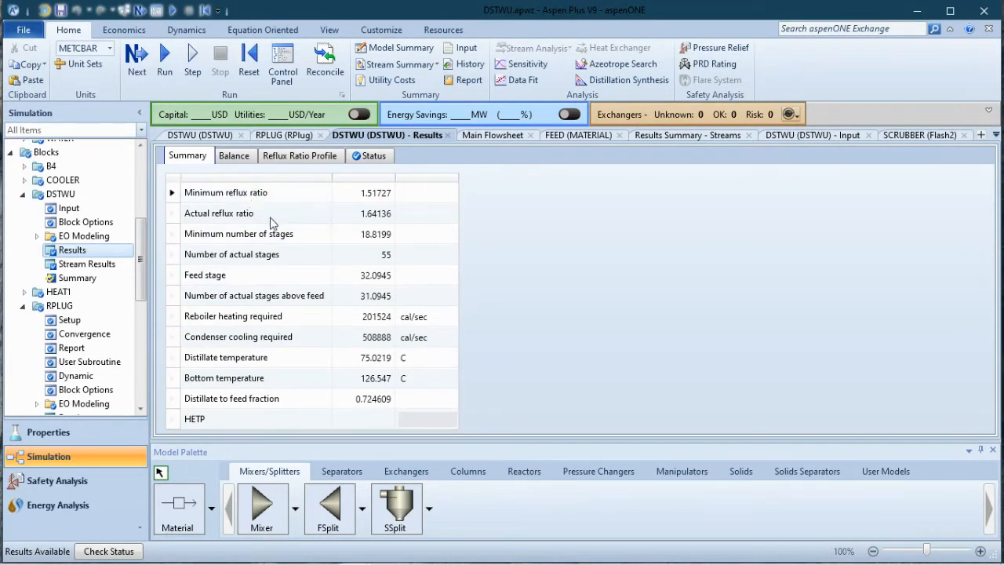
- Check the DSTWU calculation options for the reflux ratio table and view the resulting reflux ratio profile
left_click(79, 208)
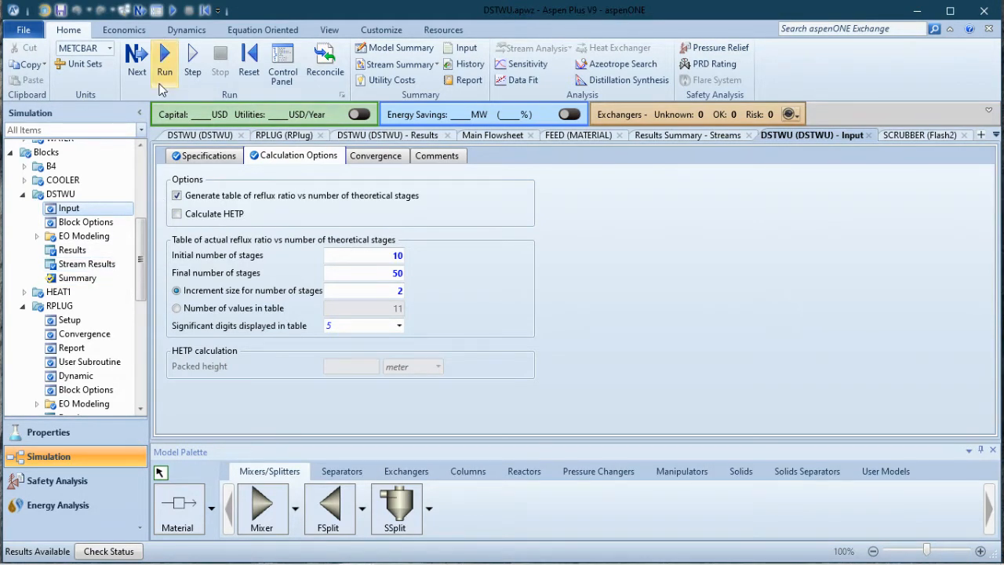
left_click(85, 254)
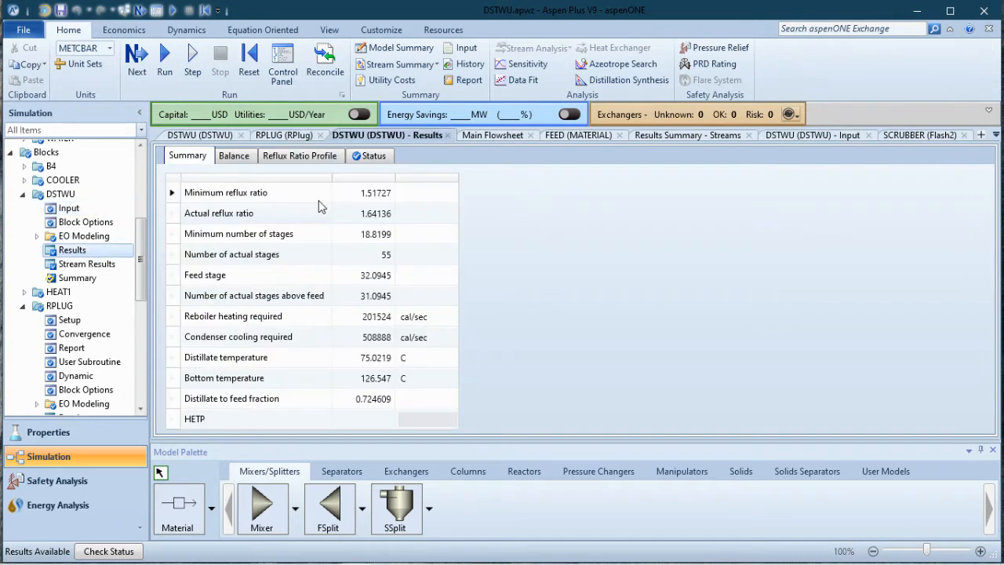
left_click(298, 157)
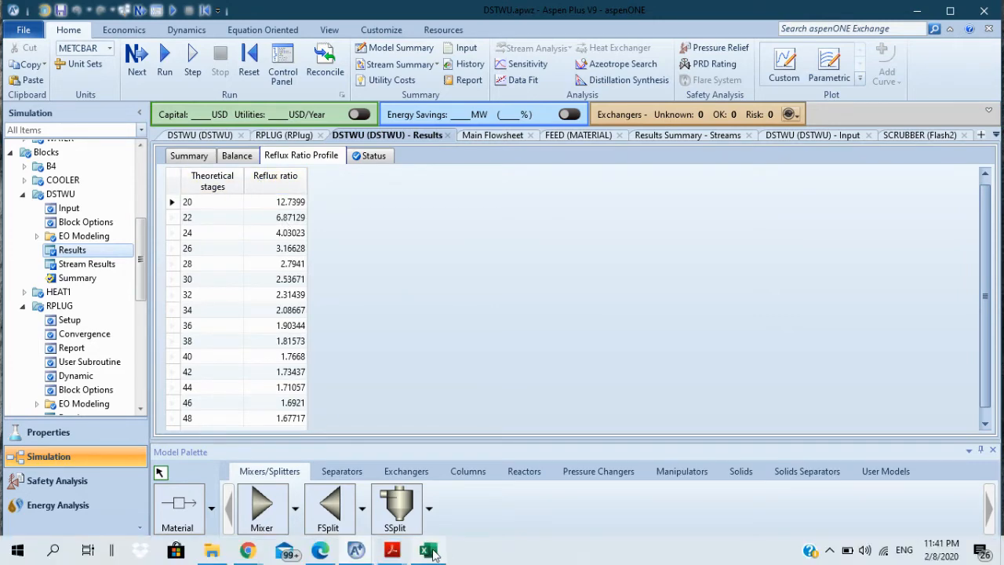
- Switch to the optimum reflux ratio.xlsx workbook in Excel and view the charts on Sheet2 and Sheet1
left_click(429, 553)
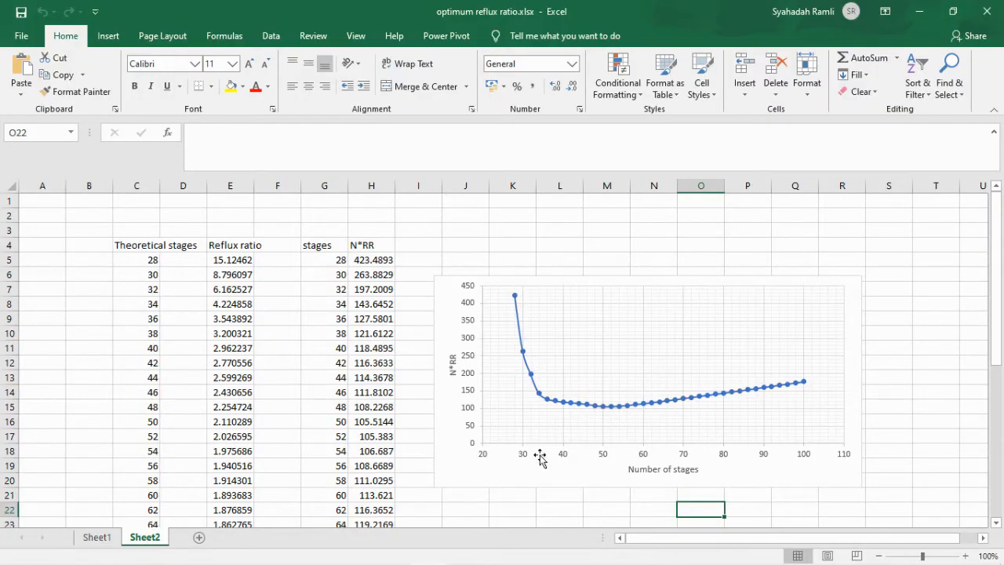
left_click(97, 537)
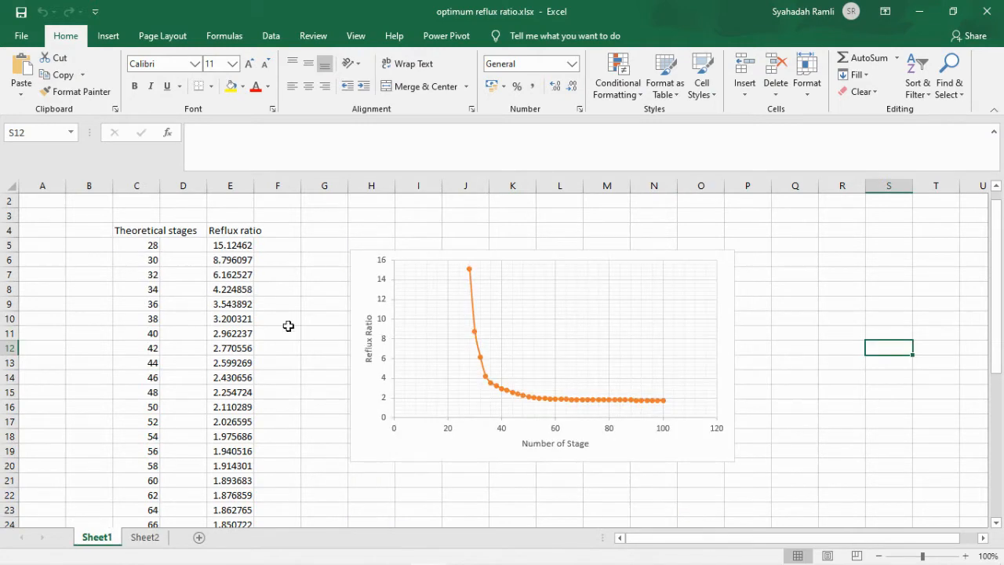
- View the N*RR chart on Sheet2 of the workbook and switch to the RADFRAC_2.apwz simulation in Aspen Plus
left_click(145, 537)
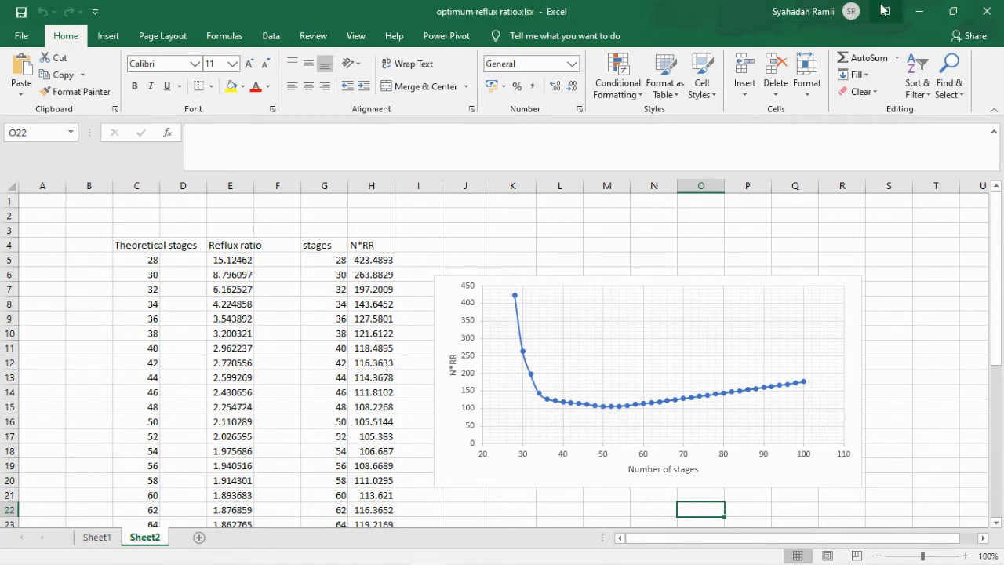
left_click(915, 11)
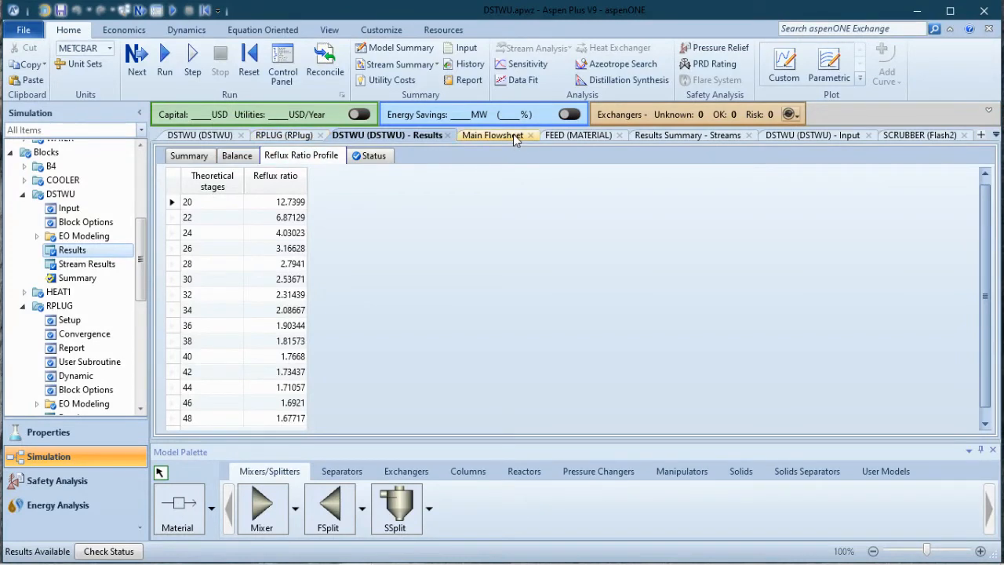
left_click(918, 10)
mouse_move(355, 553)
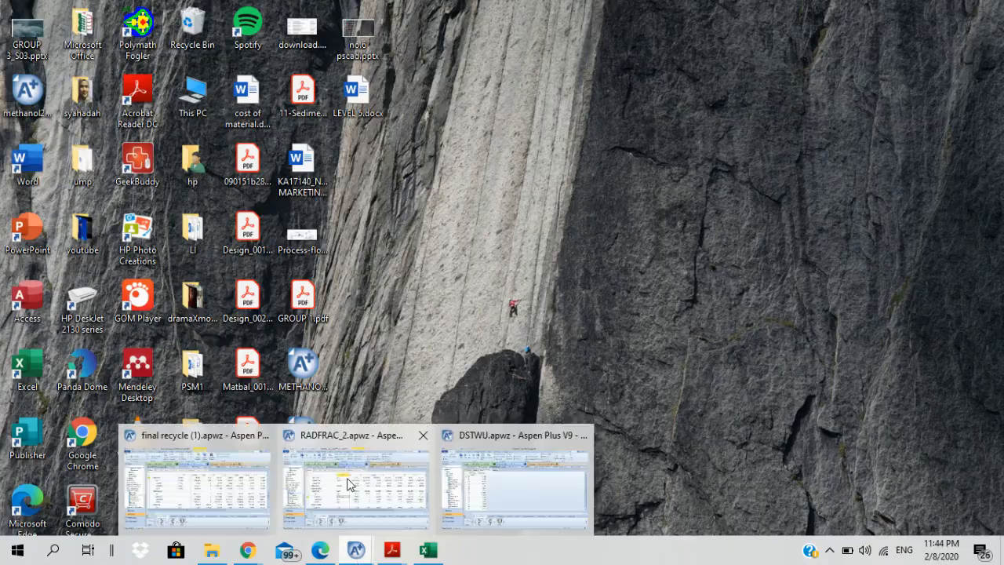
left_click(348, 478)
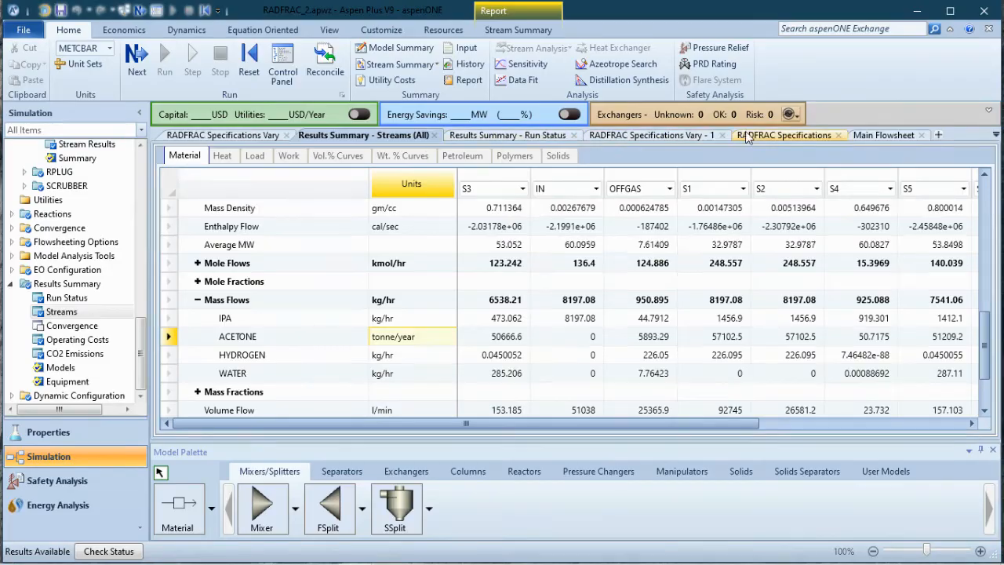
- Review the RADFRAC column's stream and pressure specifications from the main flowsheet, and check the component mass flows in the overall stream results
left_click(883, 135)
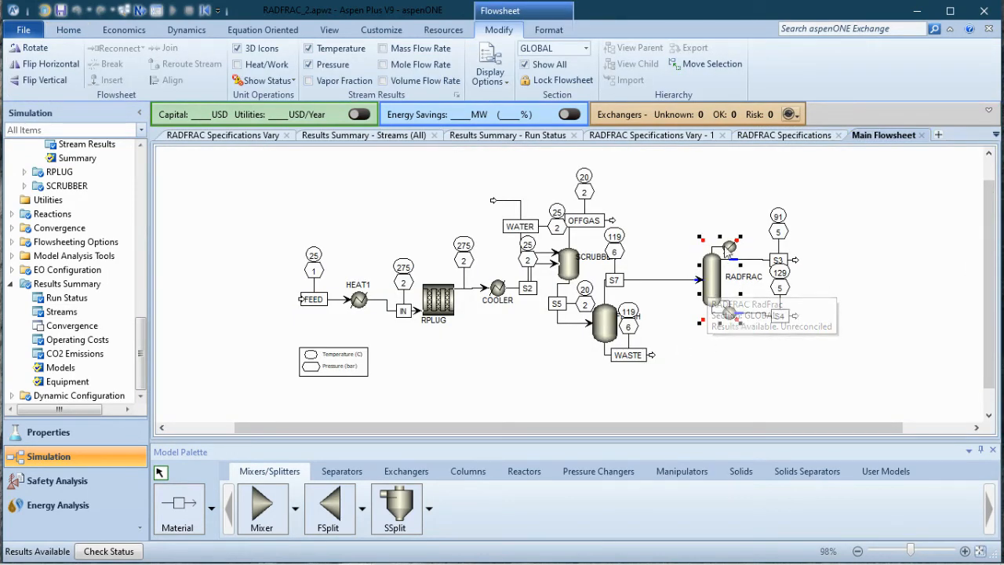
double_click(709, 281)
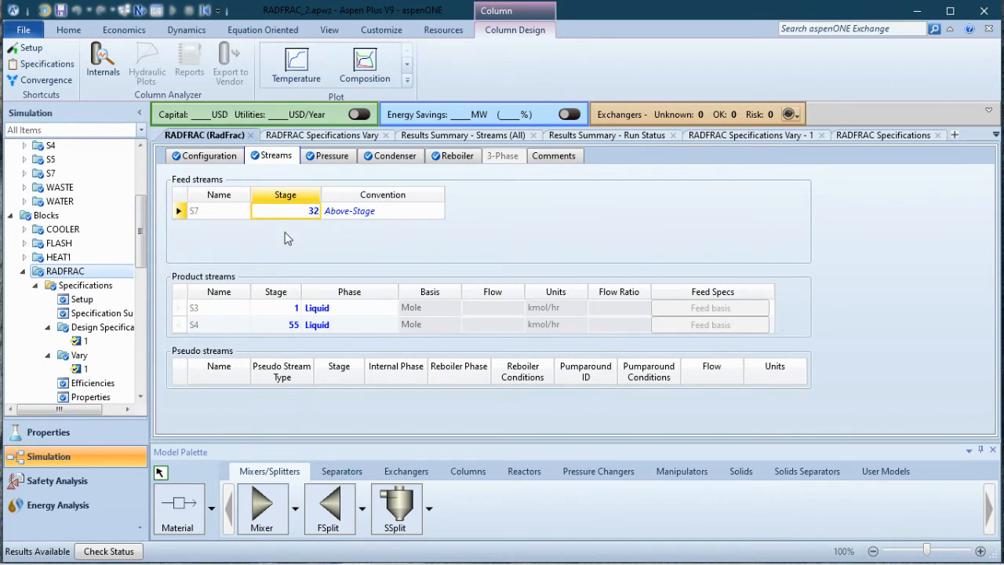
left_click(312, 159)
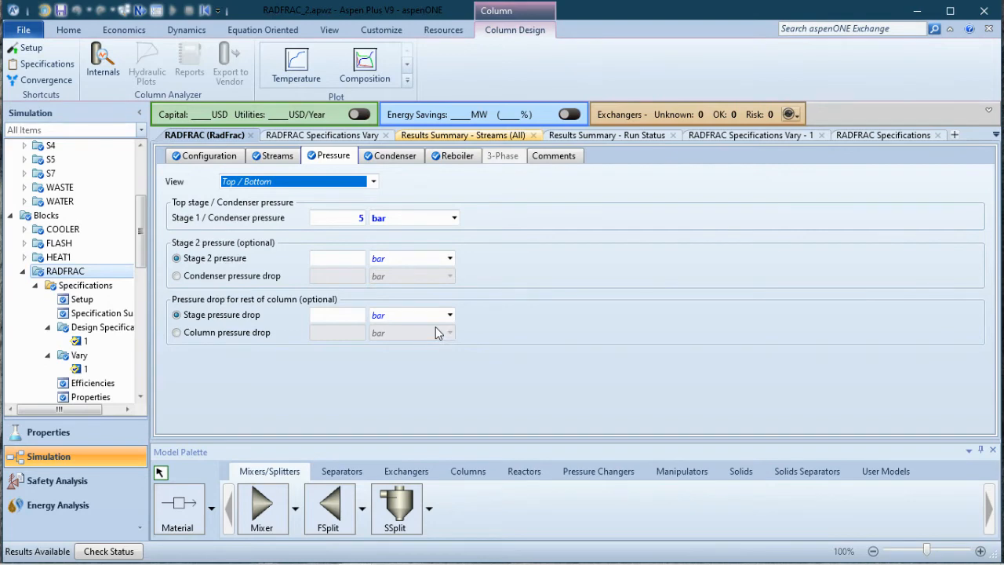
key("ctrl+Tab")
scroll(496, 329, "down", 1)
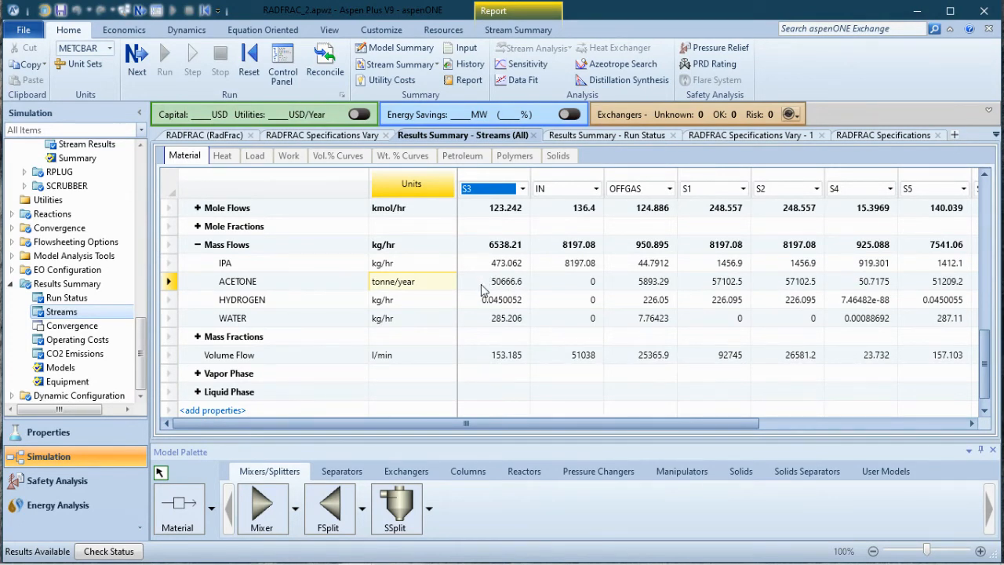
- Open RADFRAC design specification 1 and review its type and target, selected components, and feed and product streams
left_click_drag(140, 349, 154, 248)
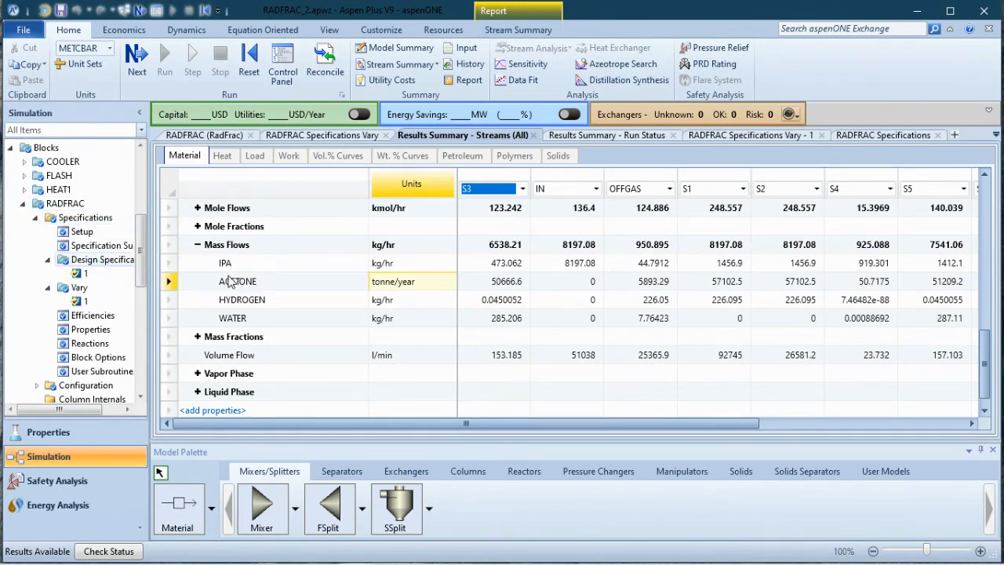
double_click(102, 261)
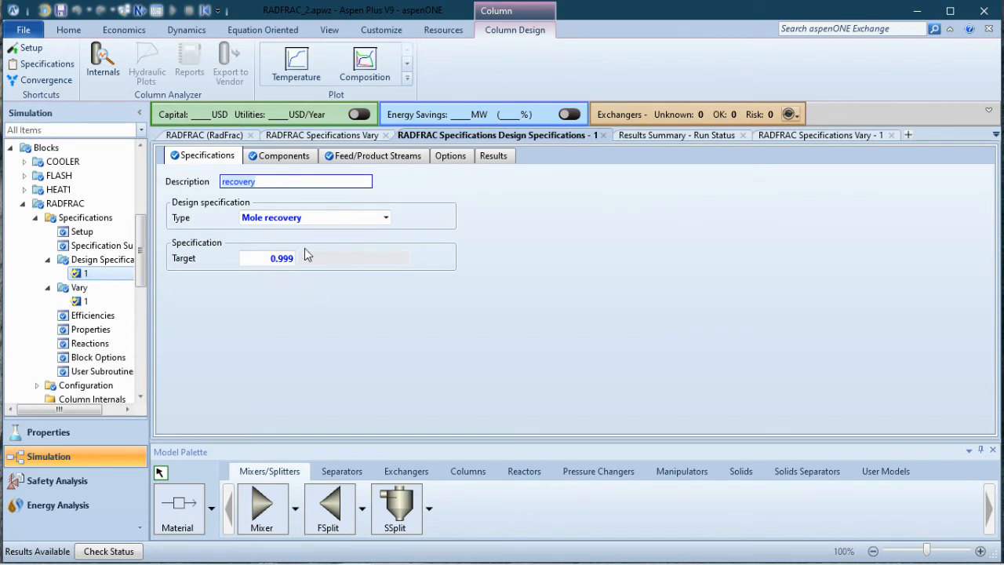
left_click(286, 156)
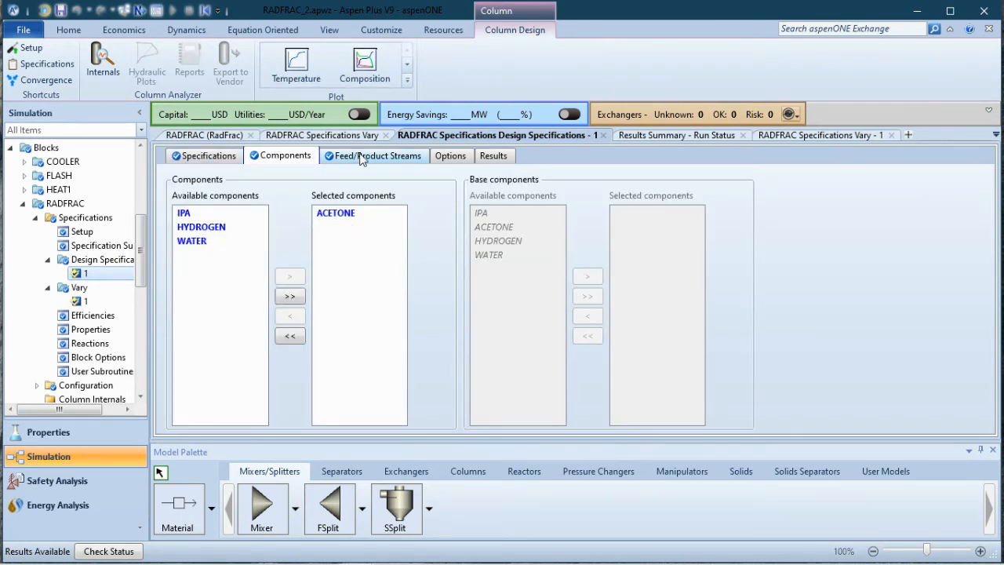
left_click(402, 161)
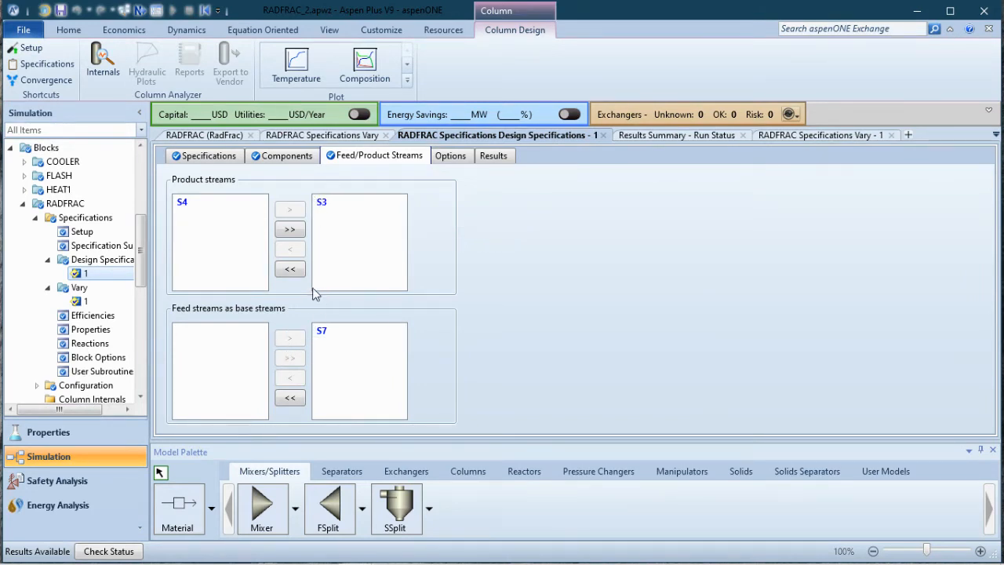
- Review the RADFRAC column's configuration and the adjusted variable and bounds of its Vary 1 specification
left_click(105, 302)
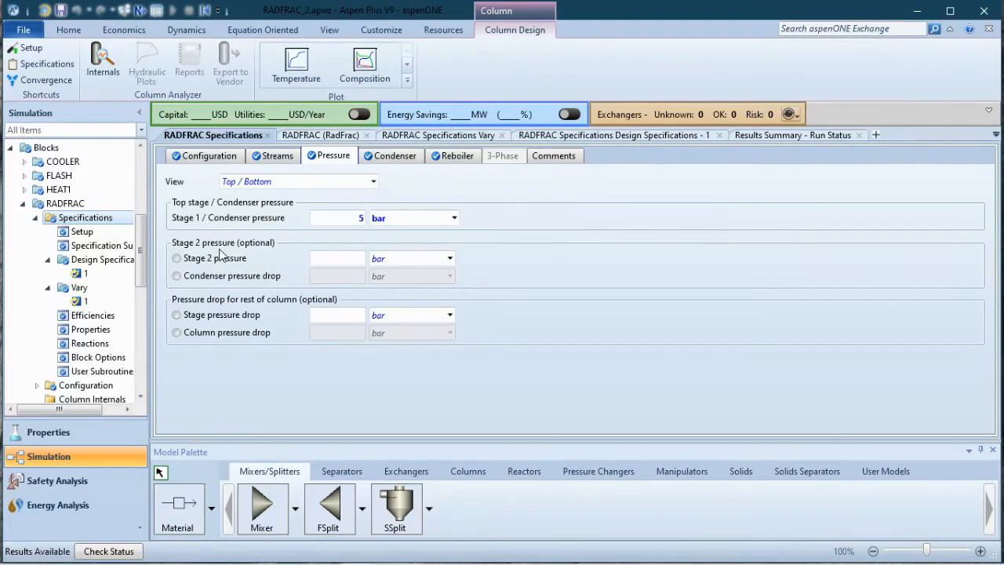
left_click(230, 163)
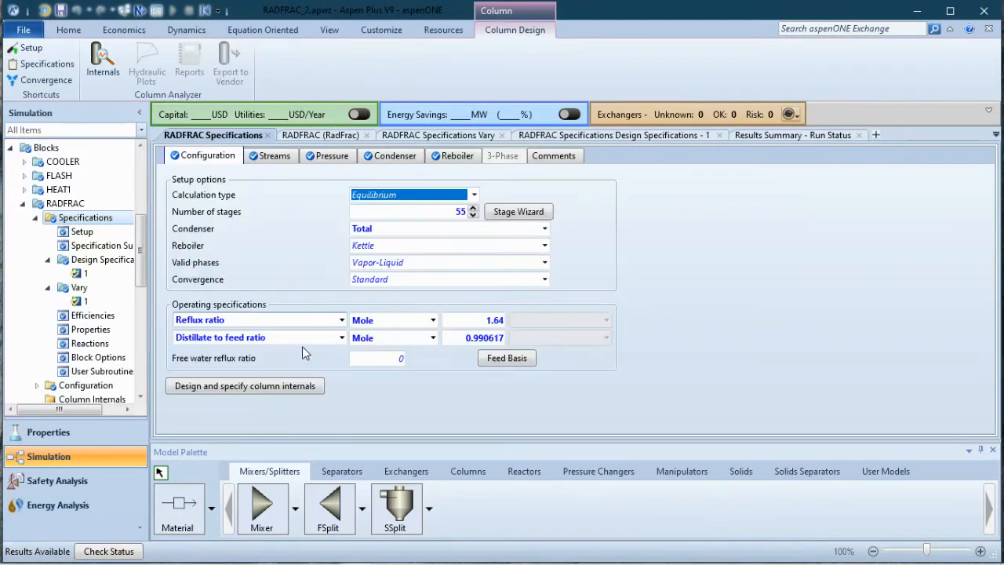
left_click(82, 289)
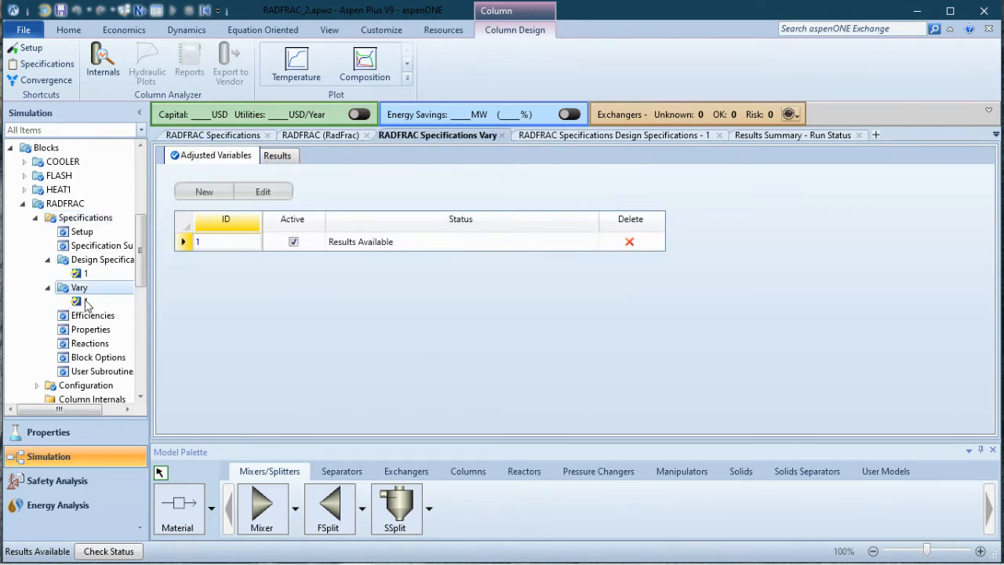
double_click(220, 240)
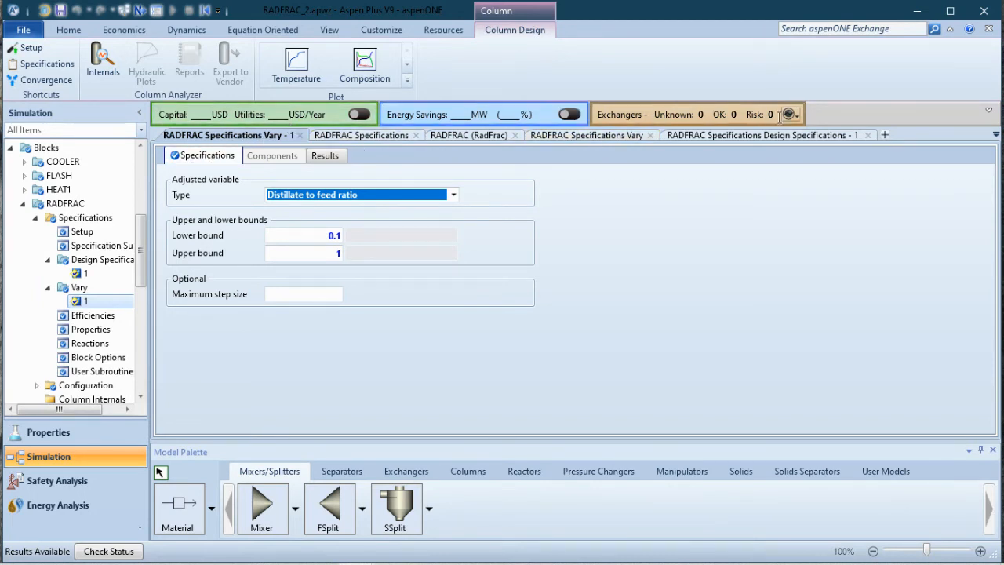
- Return to the main flowsheet and open the stream summary for the RADFRAC column
left_click(996, 135)
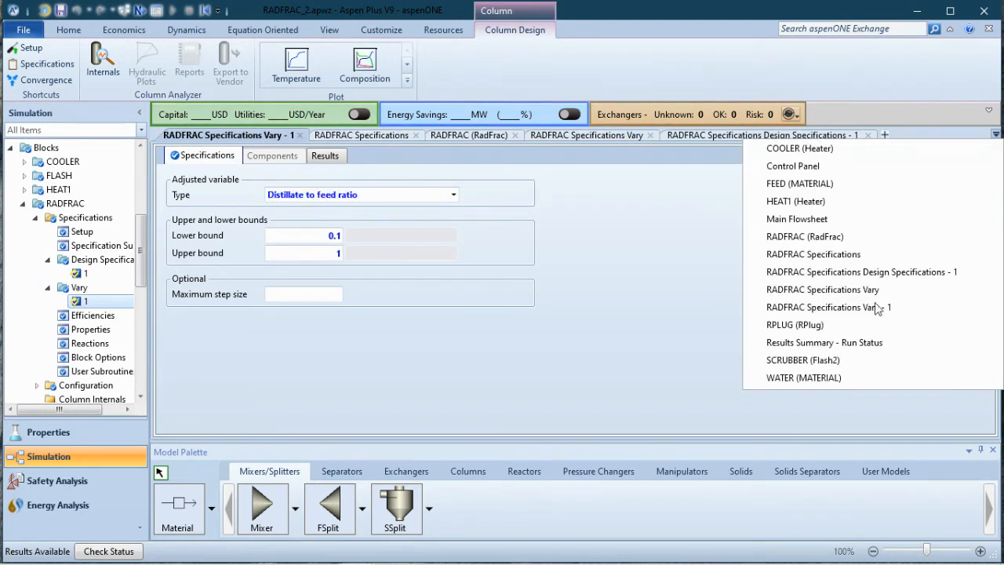
left_click(444, 271)
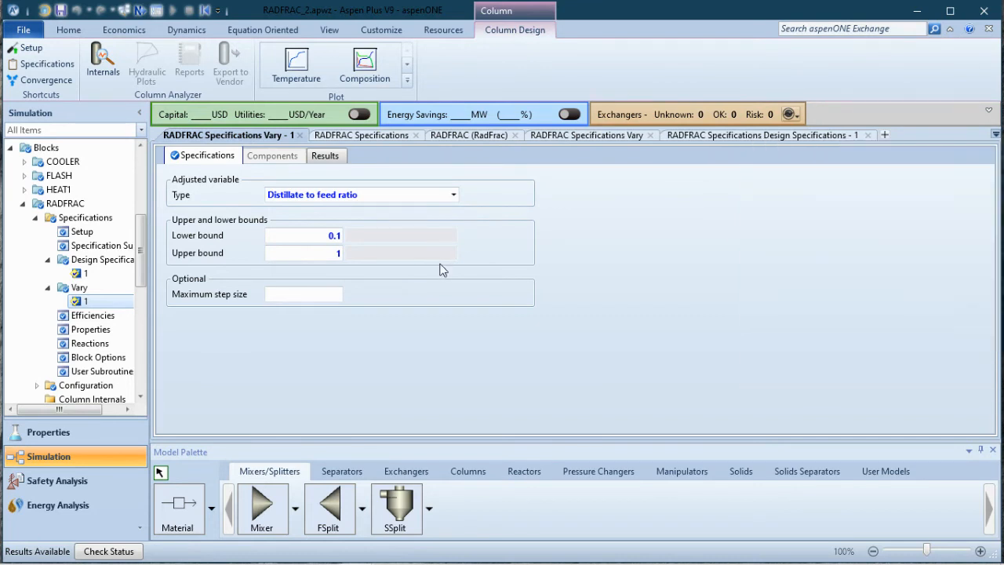
left_click(995, 135)
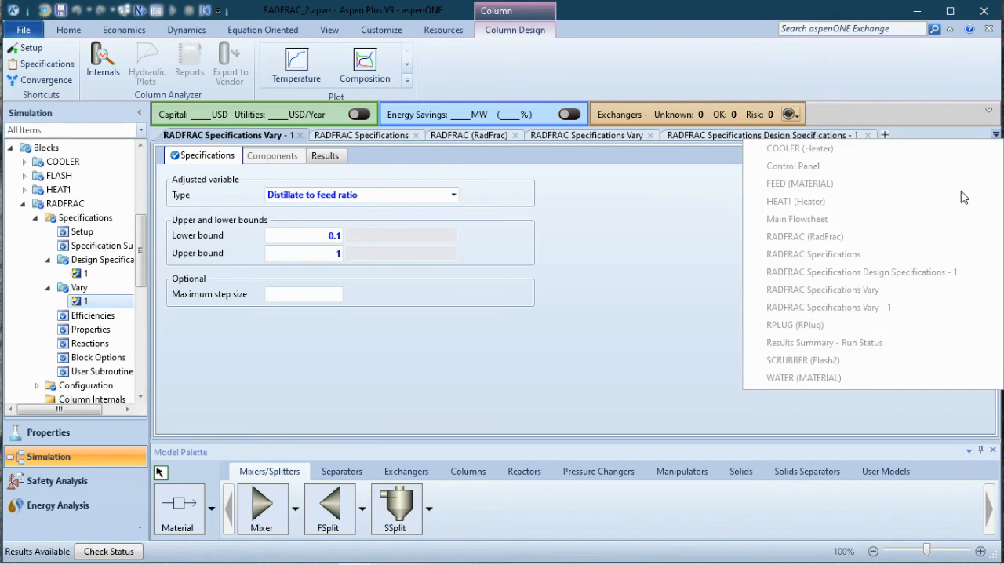
left_click(850, 226)
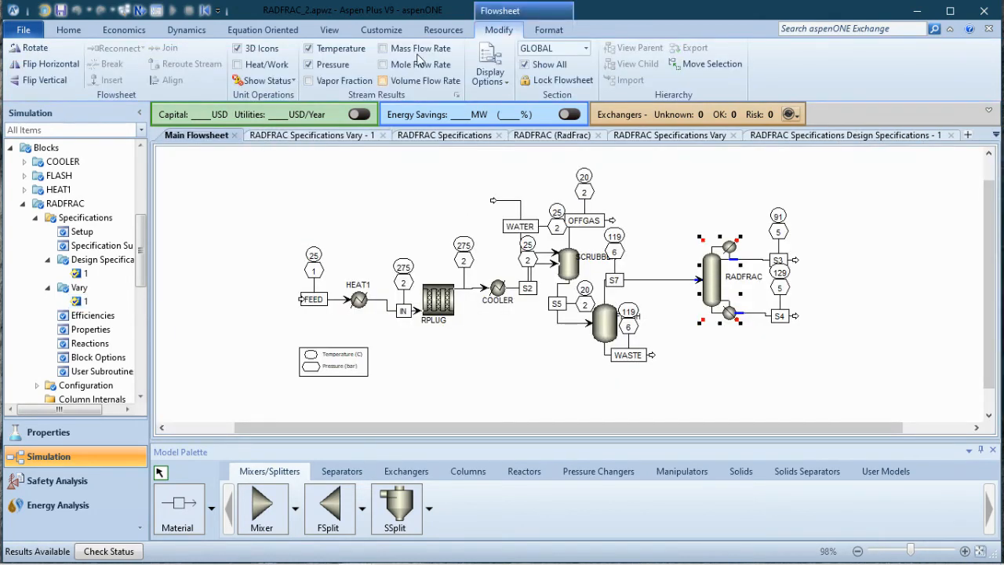
left_click(64, 29)
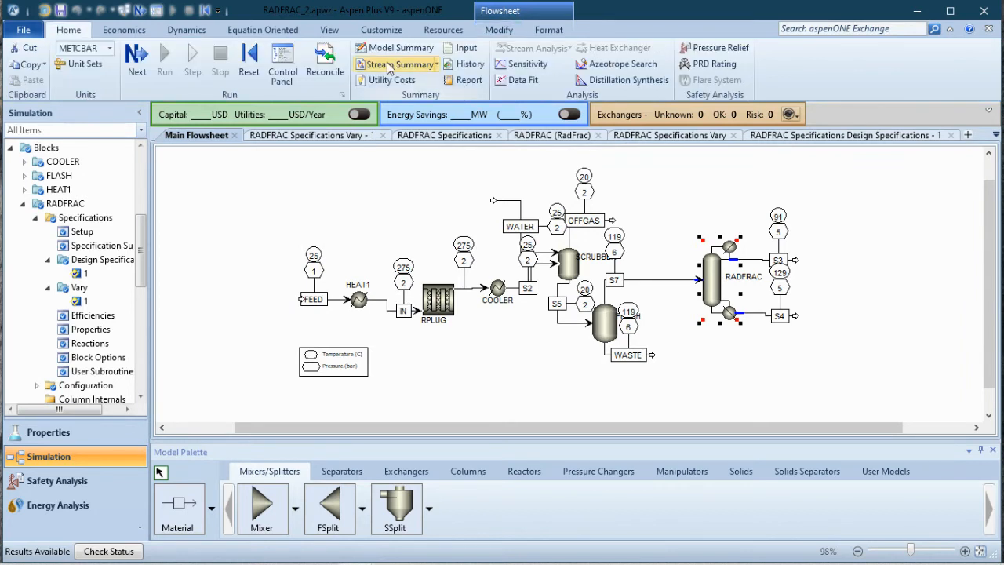
left_click(388, 66)
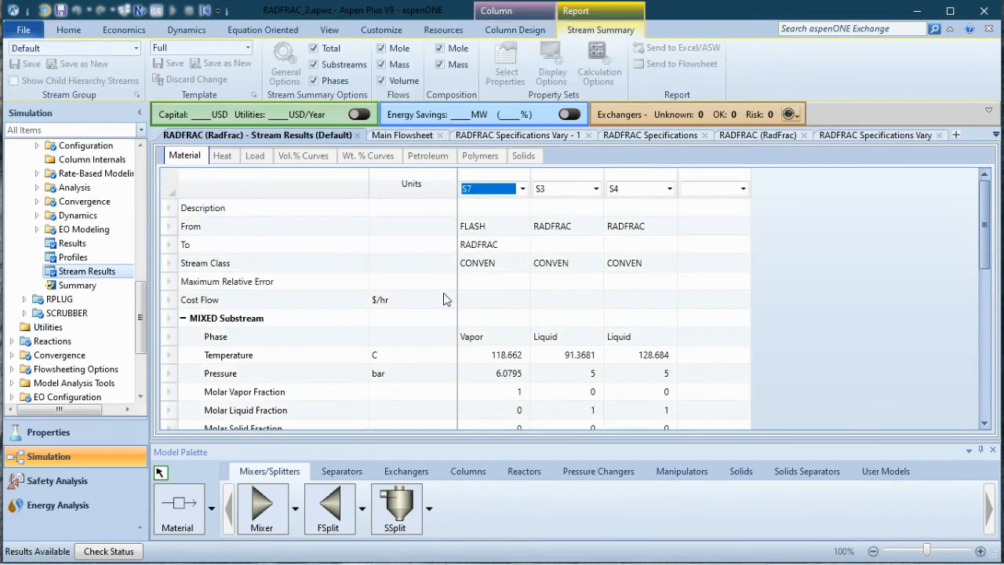
- Show stream S3 instead of S7 in the RADFRAC stream results and expand the component mass flows
scroll(470, 310, "down", 1)
scroll(470, 310, "down", 2)
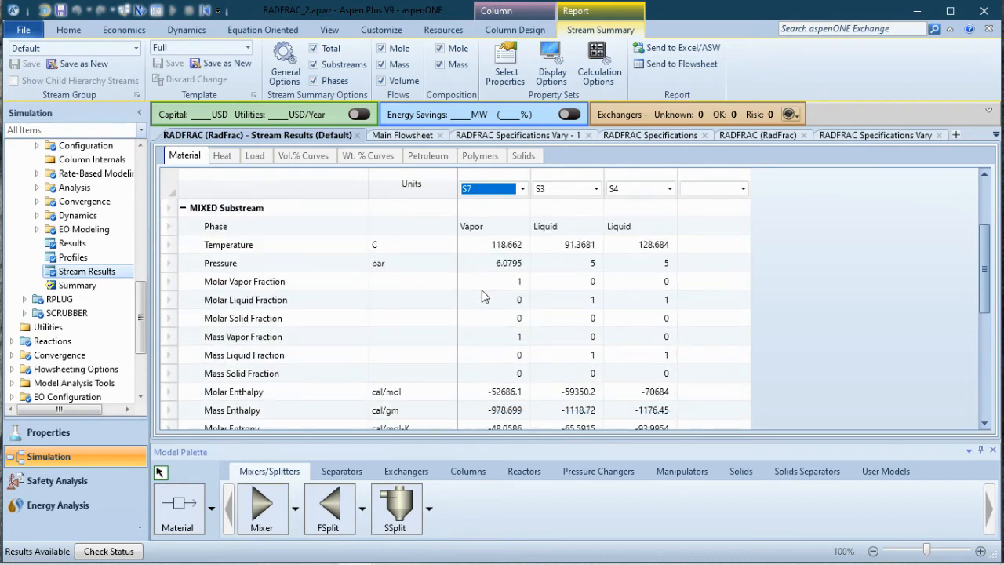
left_click(522, 188)
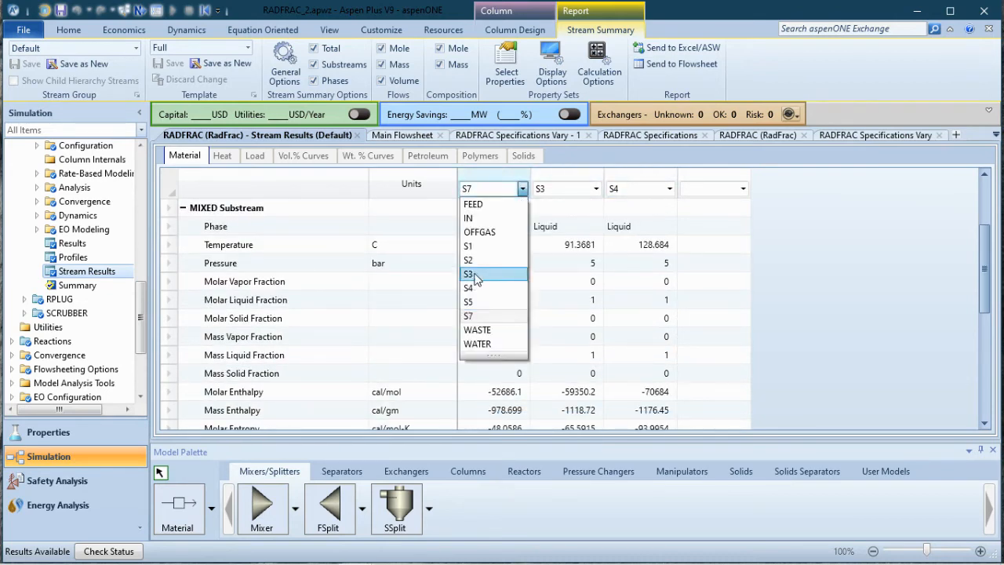
left_click(474, 274)
scroll(501, 286, "down", 1)
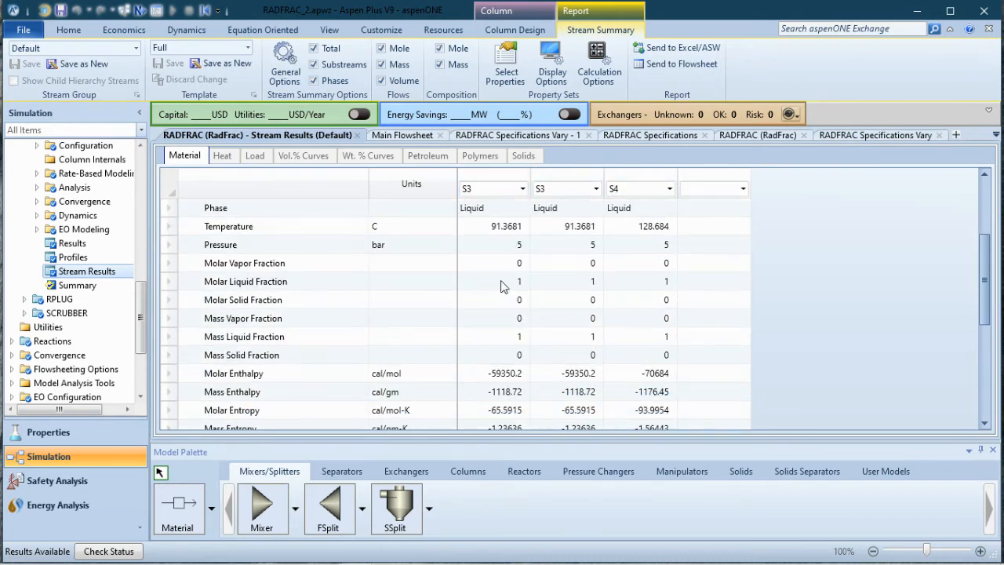
scroll(506, 286, "down", 2)
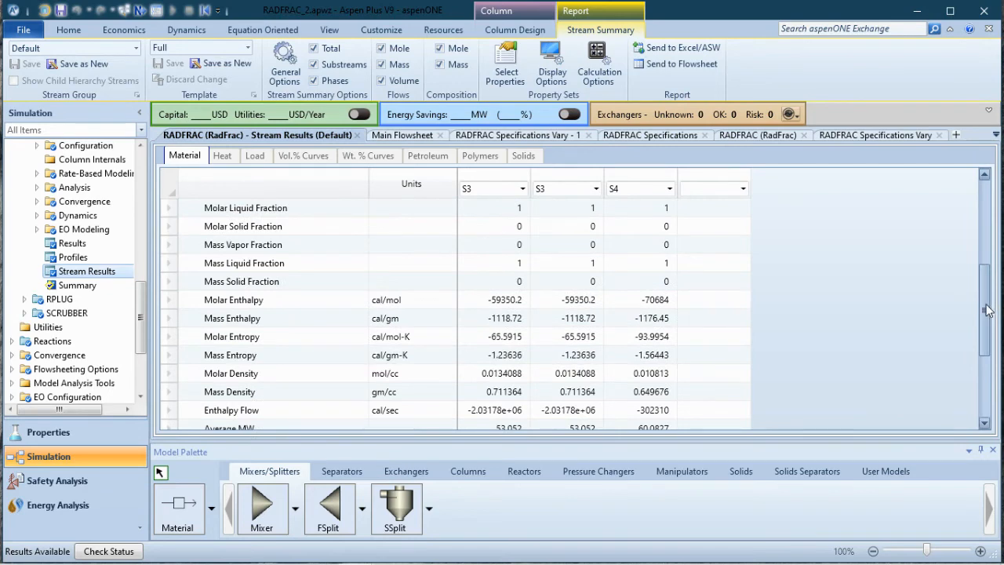
scroll(987, 310, "down", 3)
left_click(197, 336)
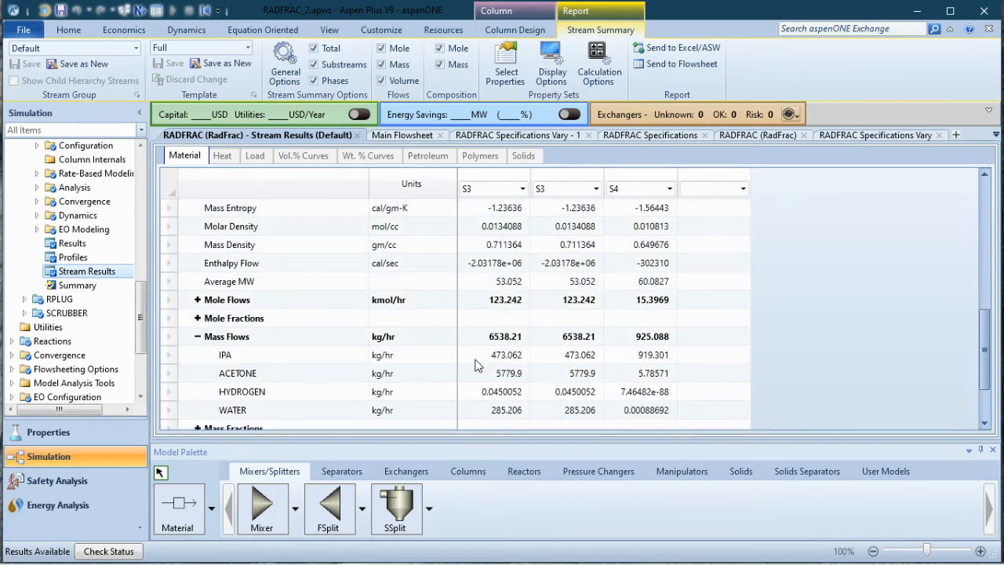
- Set the units of the ACETONE mass flow in the RADFRAC stream results to tonne/year
left_click(414, 380)
left_click(425, 376)
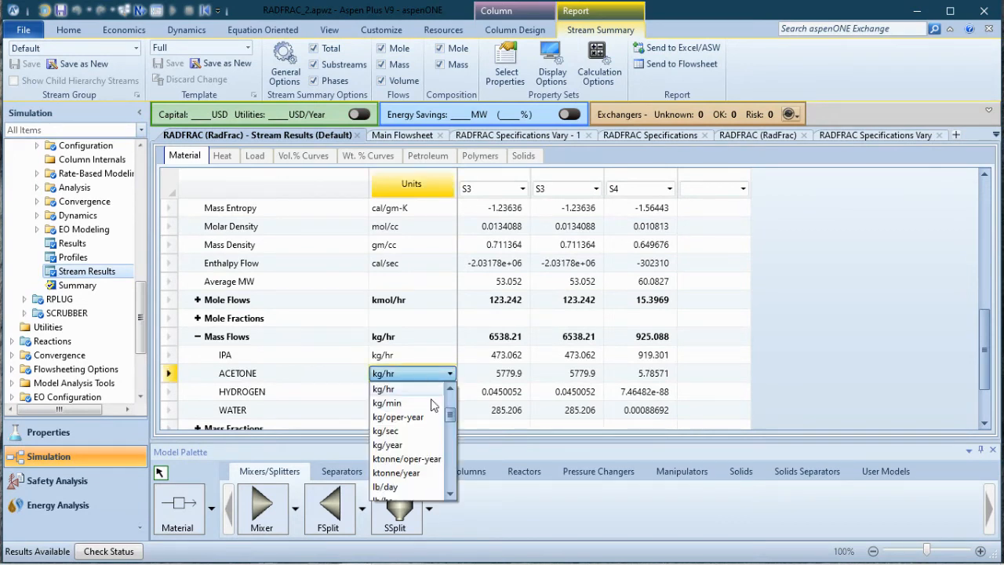
scroll(439, 471, "down", 5)
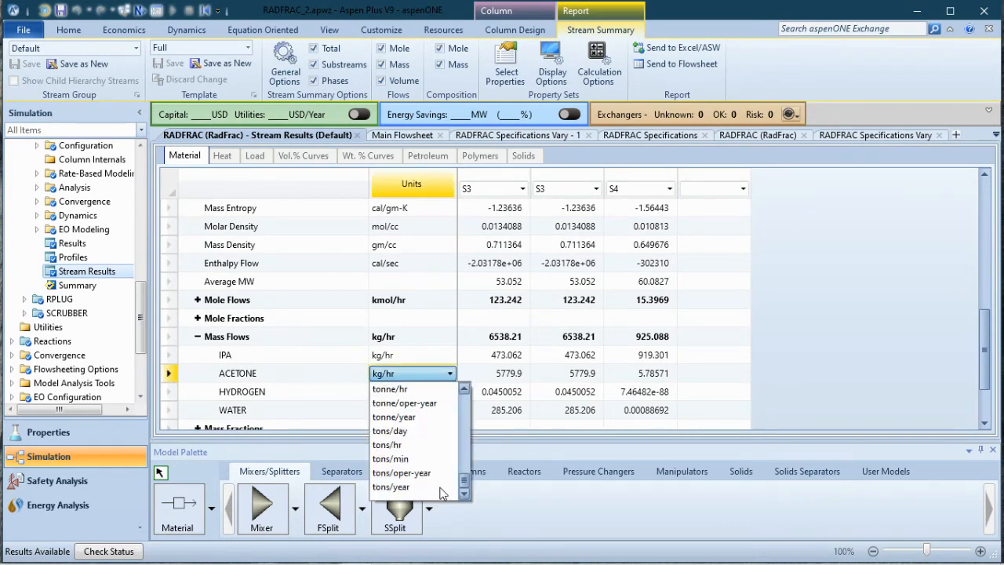
left_click(409, 418)
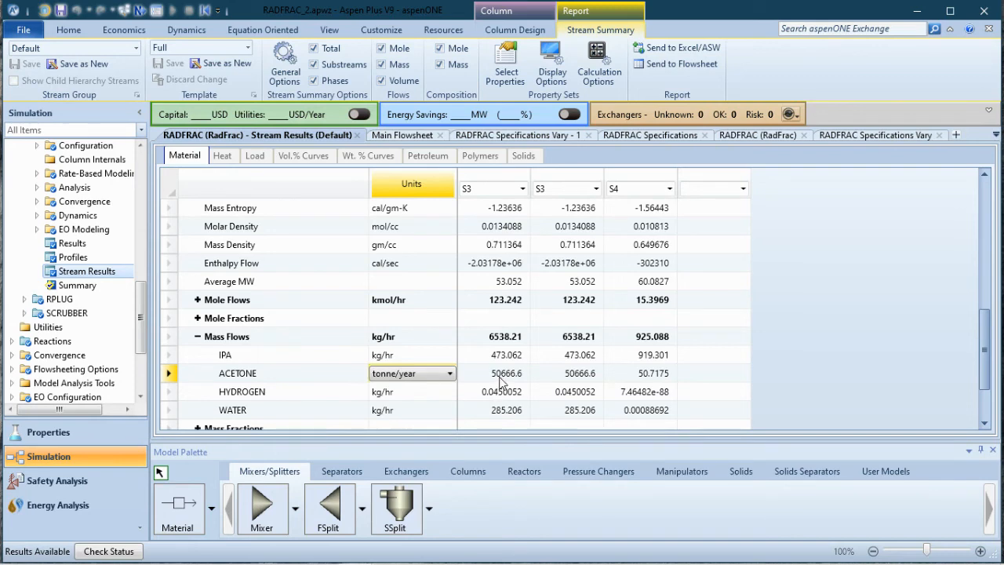
- Switch to the DSTWU.apwz simulation and open the DSTWU column's stream results from the main flowsheet
left_click(914, 11)
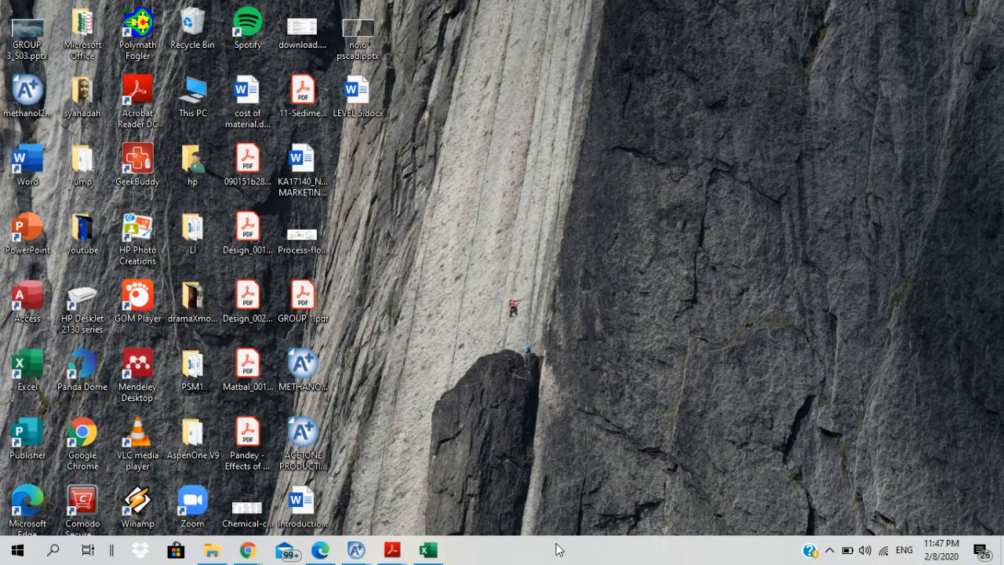
mouse_move(355, 549)
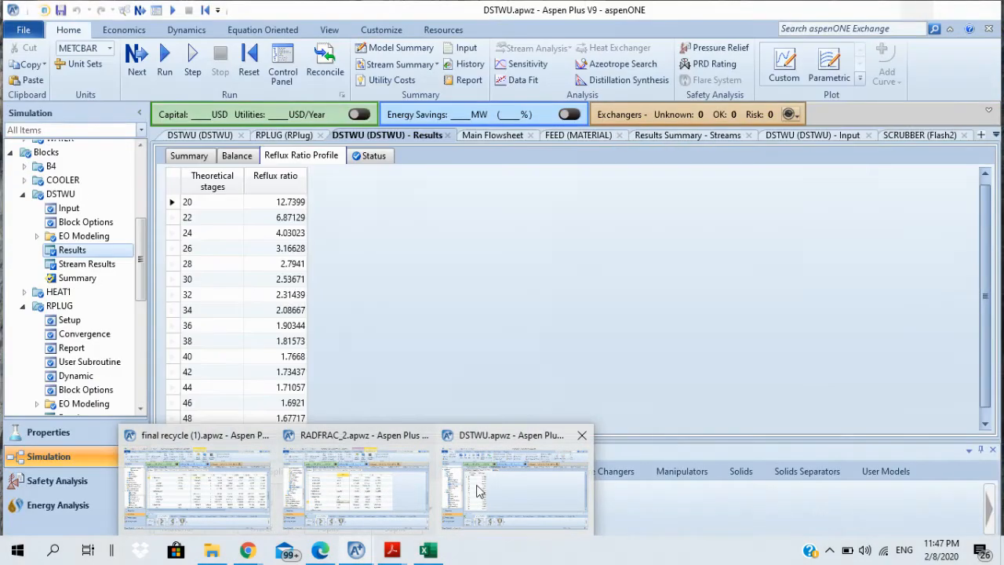
left_click(478, 490)
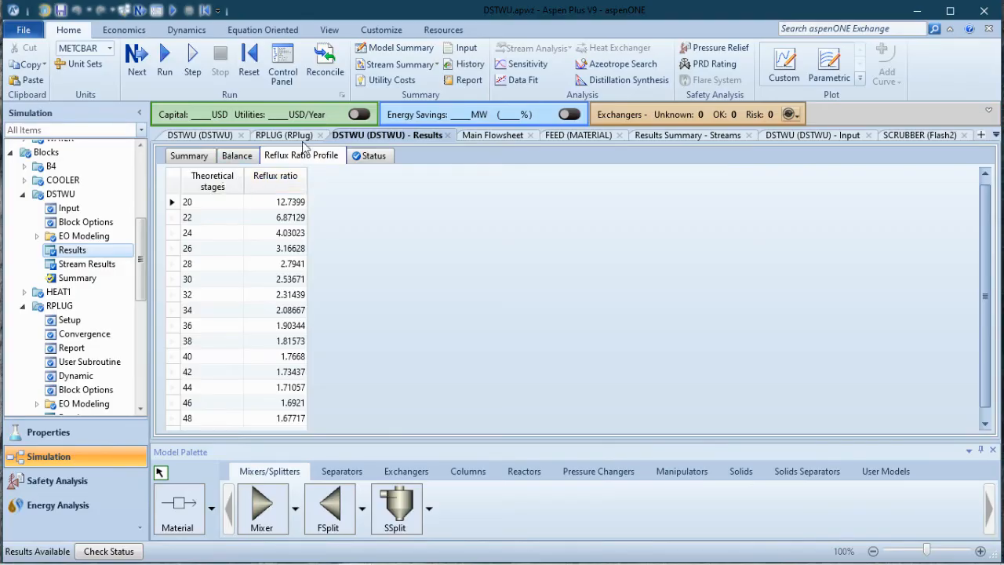
left_click(202, 138)
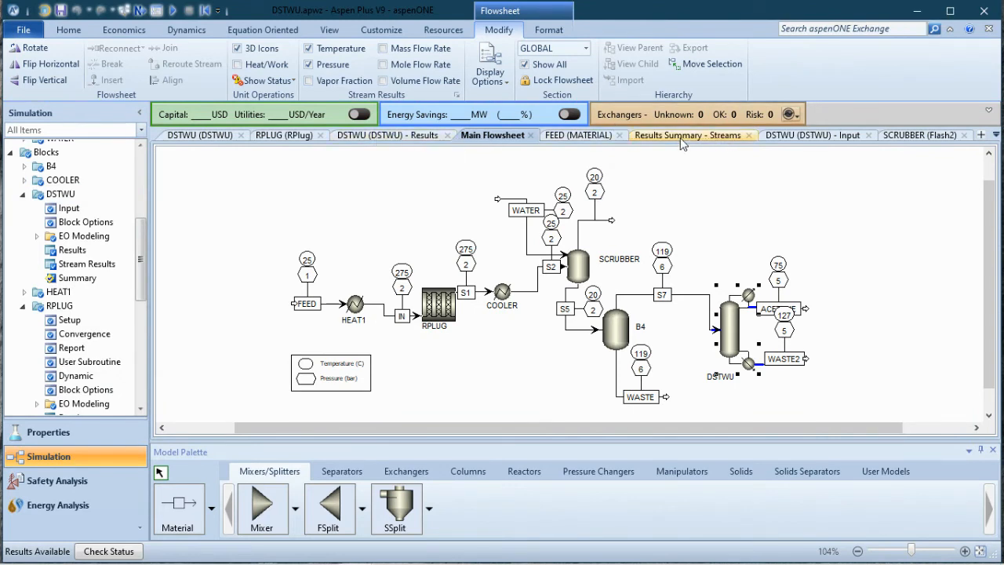
left_click(68, 29)
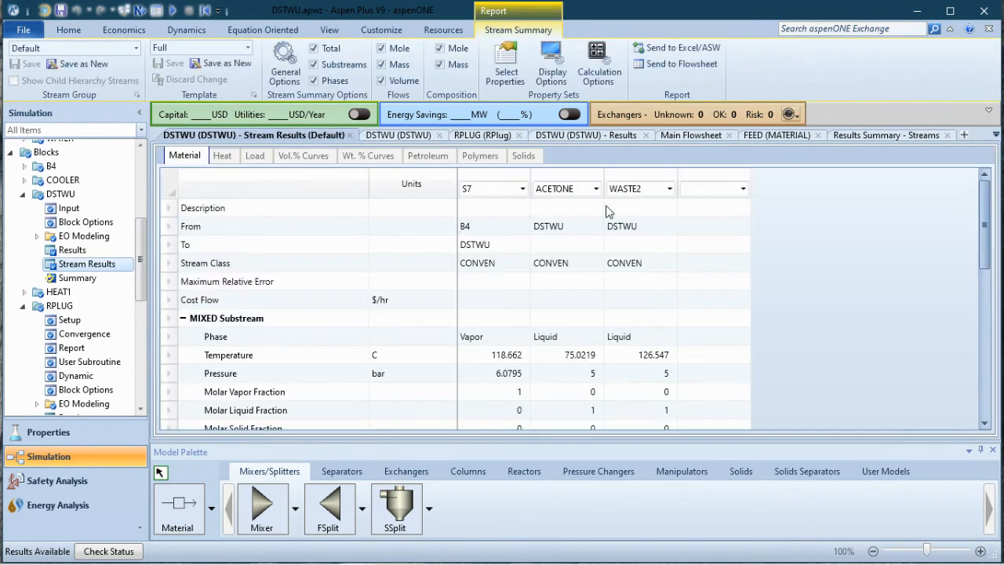
- Show the ACETONE stream in place of S7 in the DSTWU stream results
left_click(521, 189)
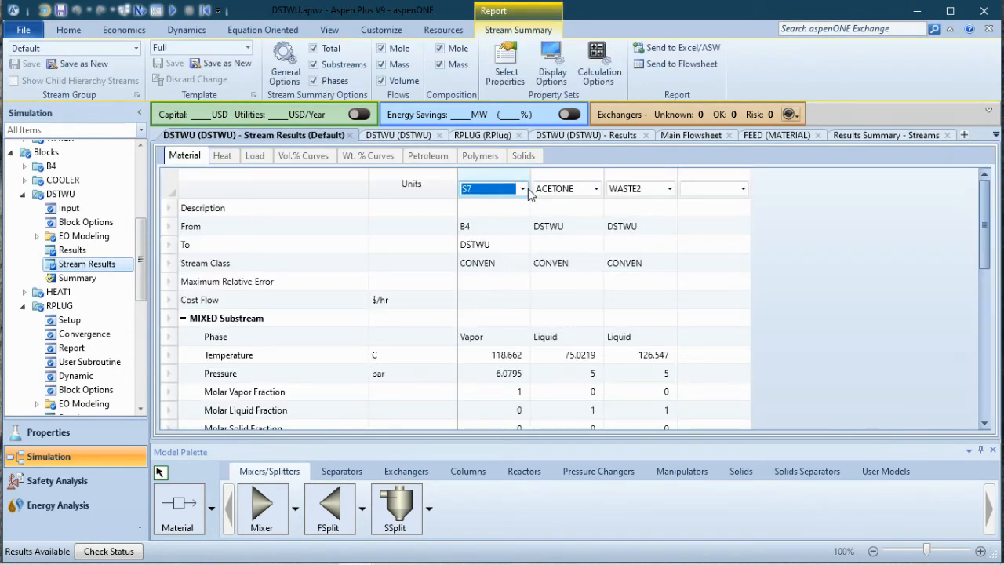
left_click(482, 204)
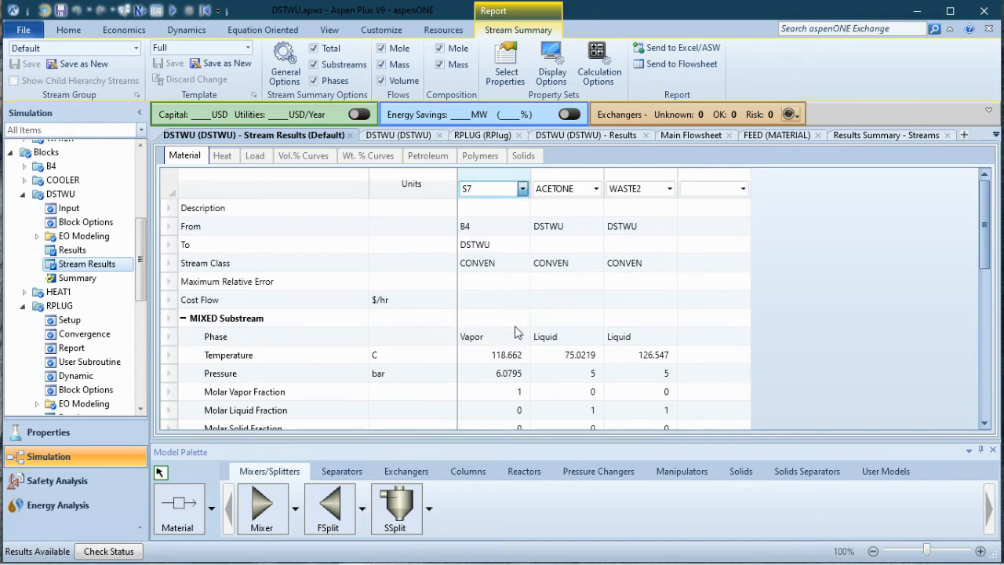
scroll(985, 271, "down", 7)
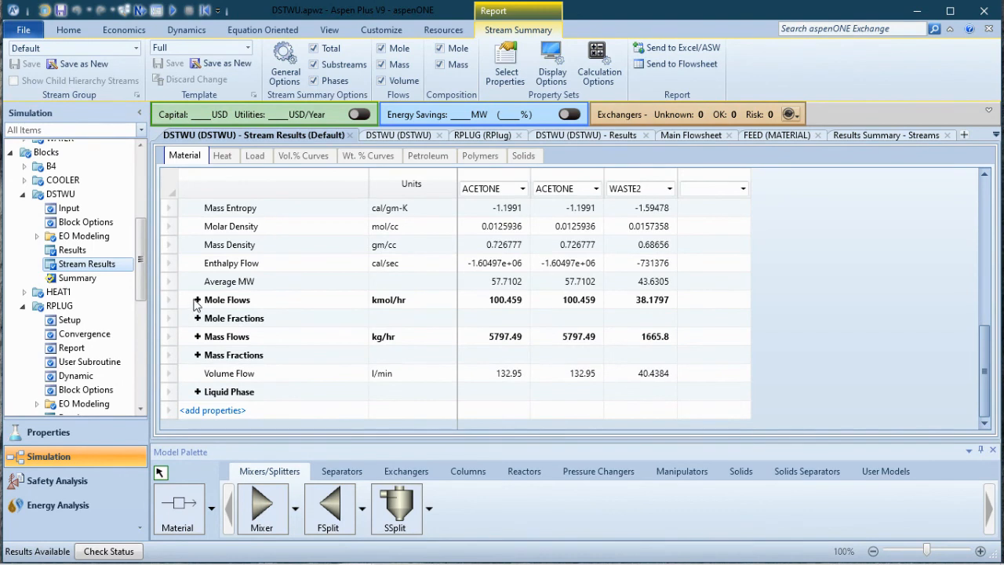
- Expand the component mole flows and mole fractions, and select the ACETONE stream's acetone mole fraction in the DSTWU stream results
left_click(197, 304)
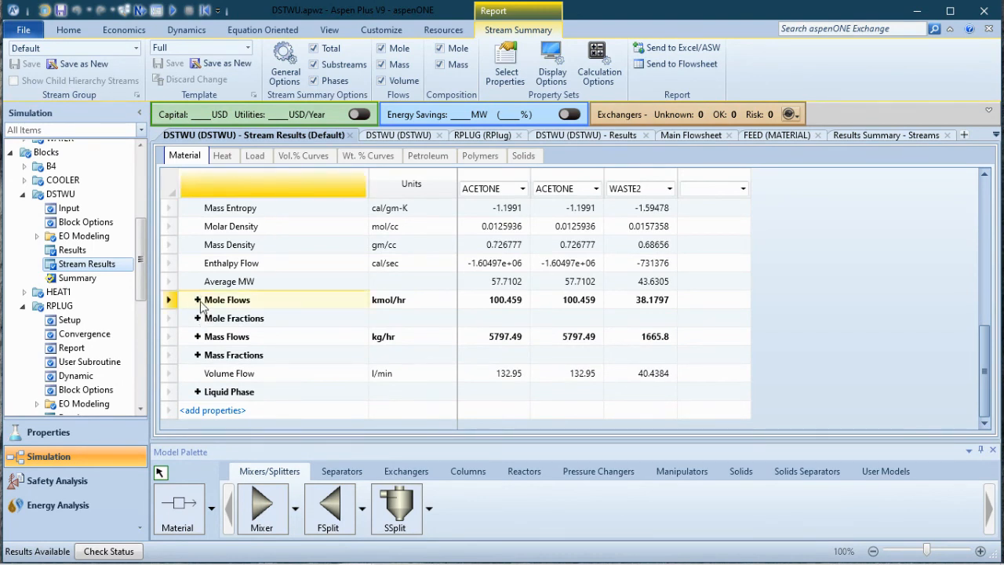
left_click(198, 301)
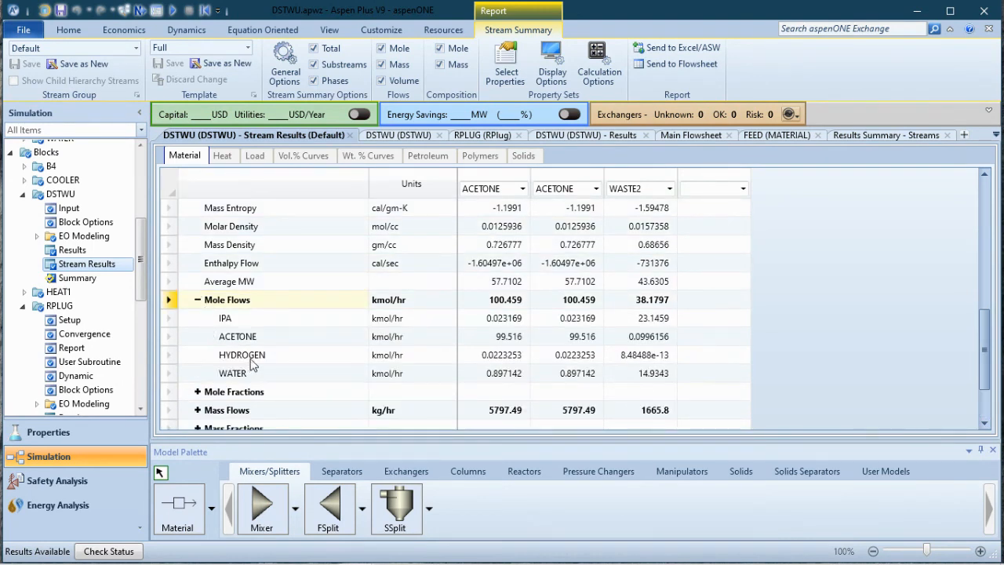
scroll(253, 362, "down", 1)
scroll(986, 359, "down", 1)
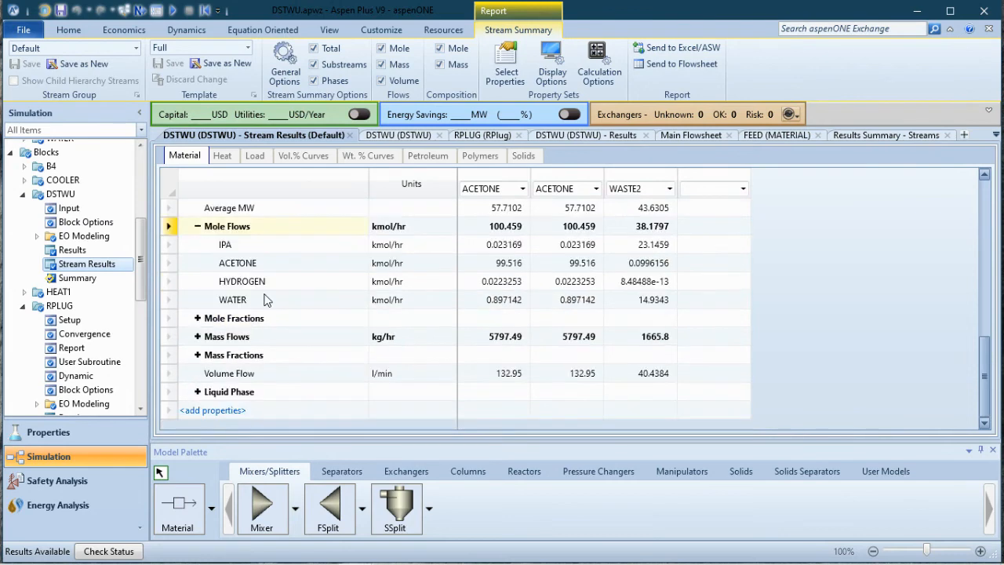
left_click(198, 318)
left_click(509, 357)
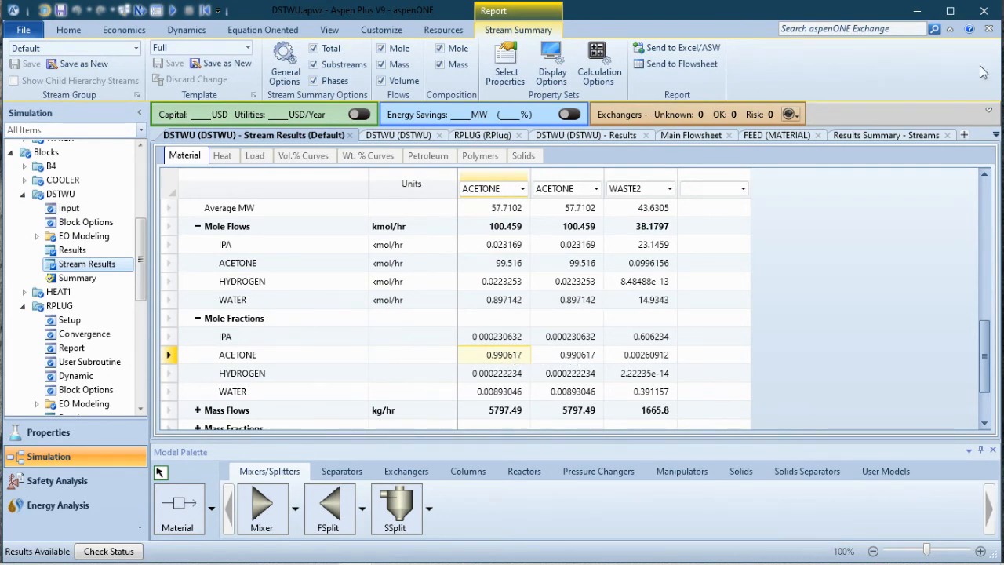
- Expand the component mass flows in the DSTWU stream results and set the ACETONE mass flow units to tonne/year
left_click_drag(990, 347, 989, 385)
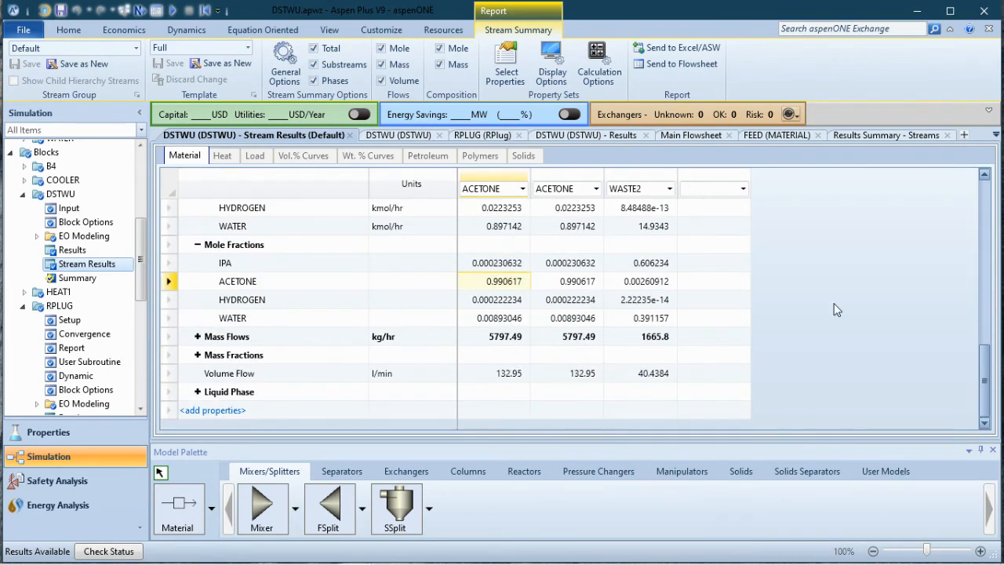
left_click(197, 336)
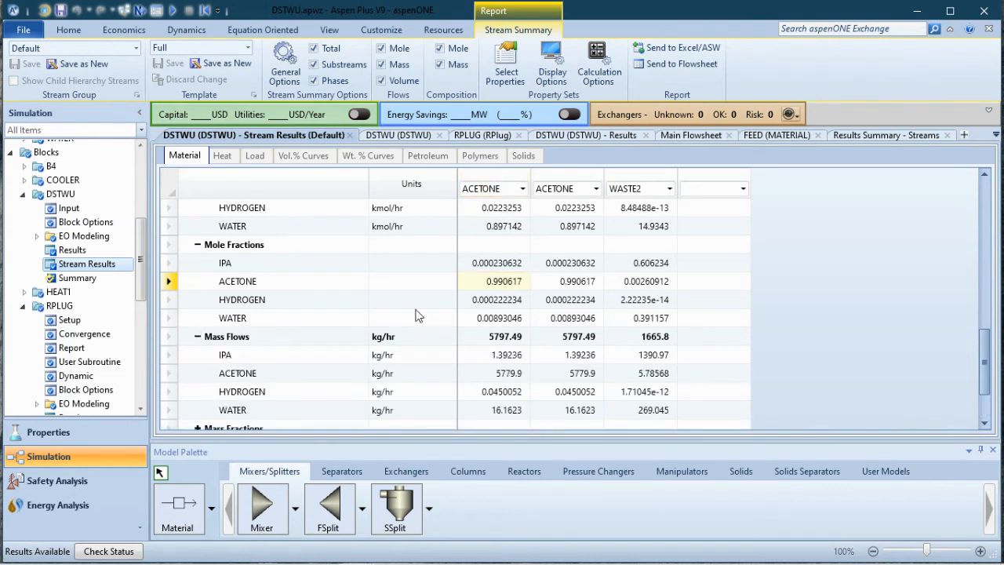
left_click(422, 377)
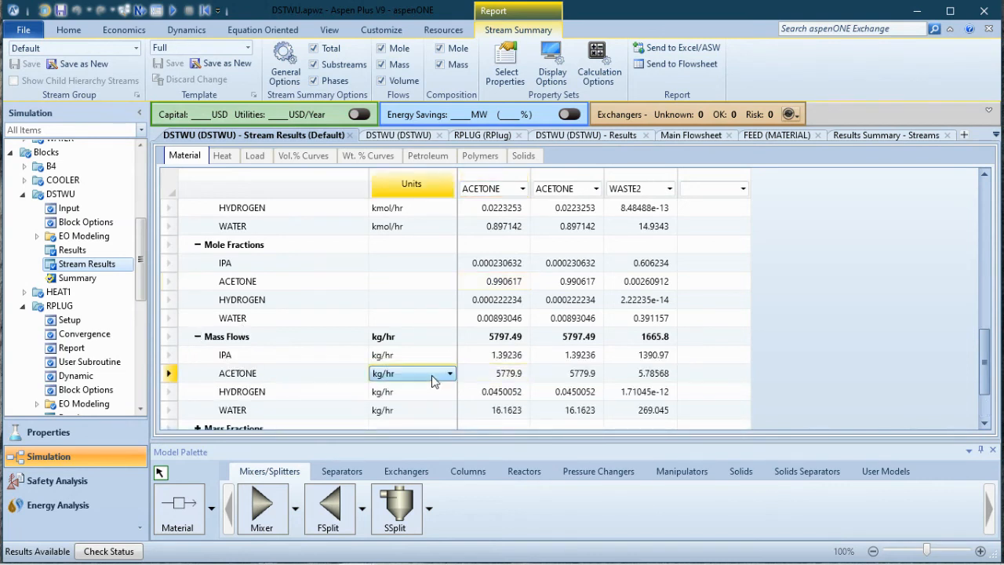
left_click(447, 375)
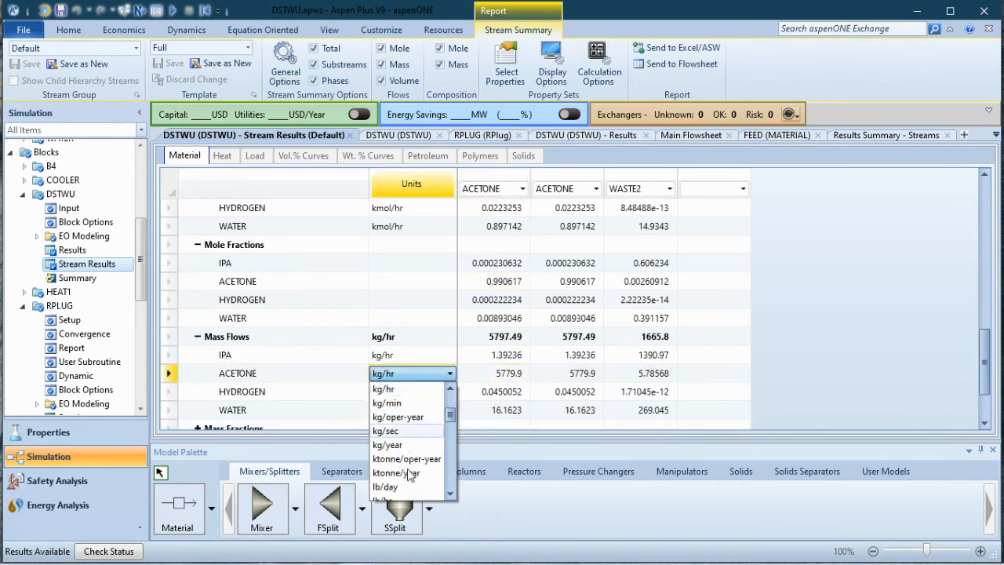
scroll(423, 447, "down", 10)
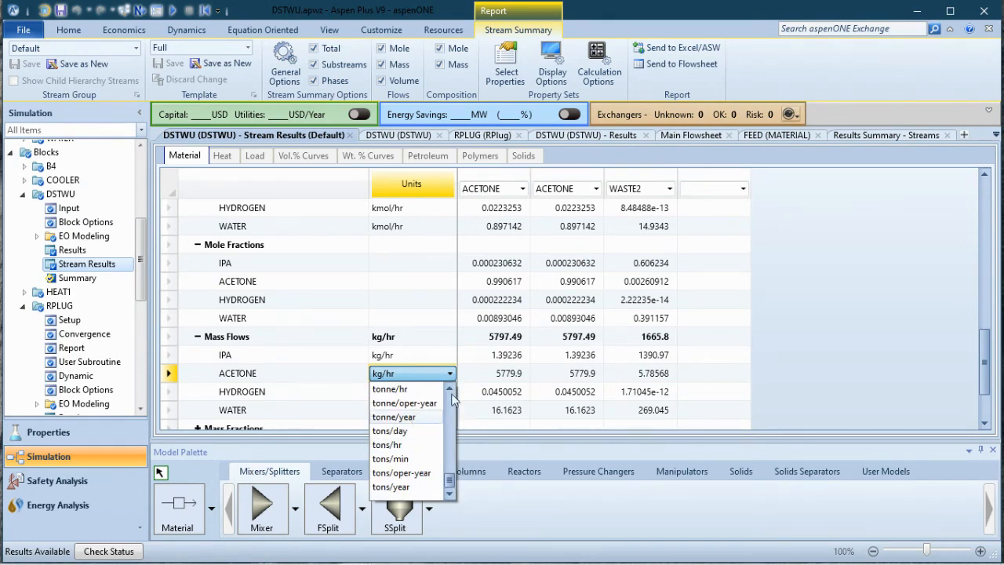
left_click(403, 417)
left_click(505, 379)
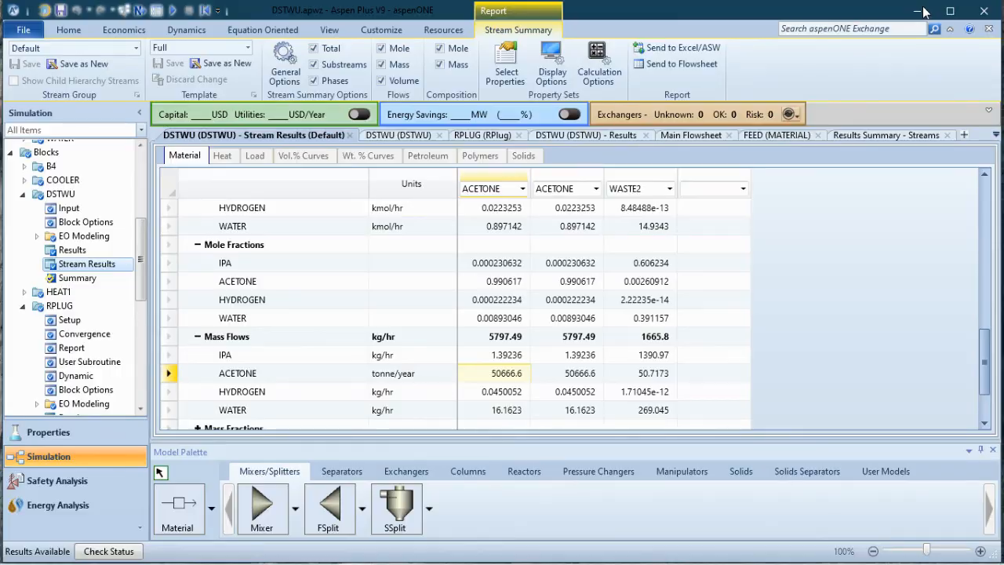
- Switch to the final recycle (1).apwz simulation and view its main flowsheet
left_click(923, 11)
mouse_move(356, 550)
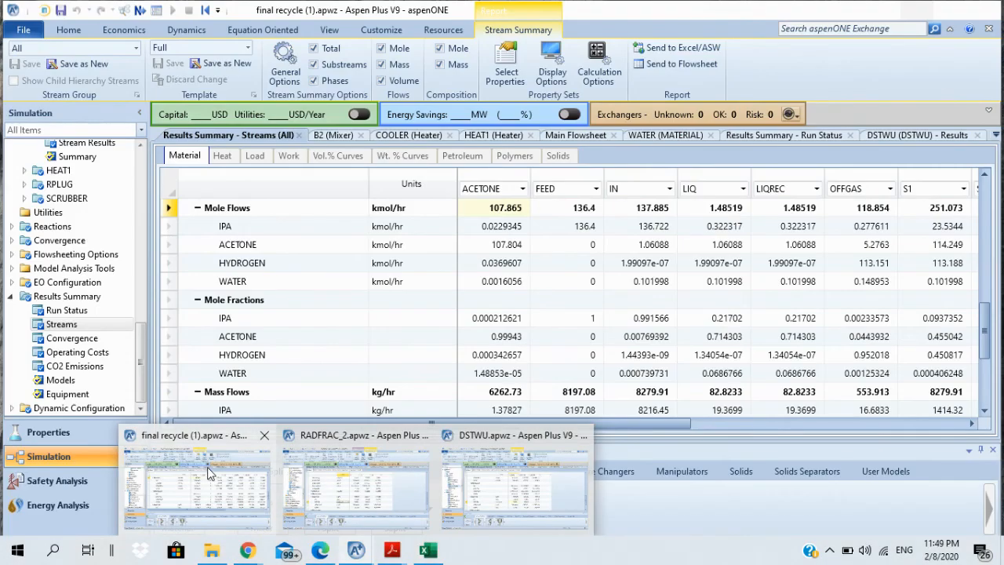
left_click(209, 470)
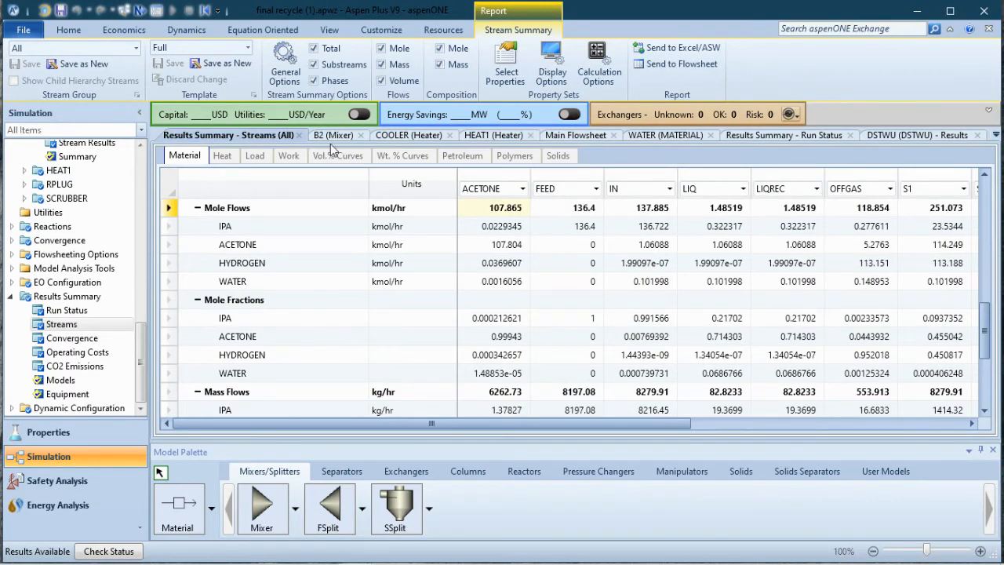
left_click(595, 134)
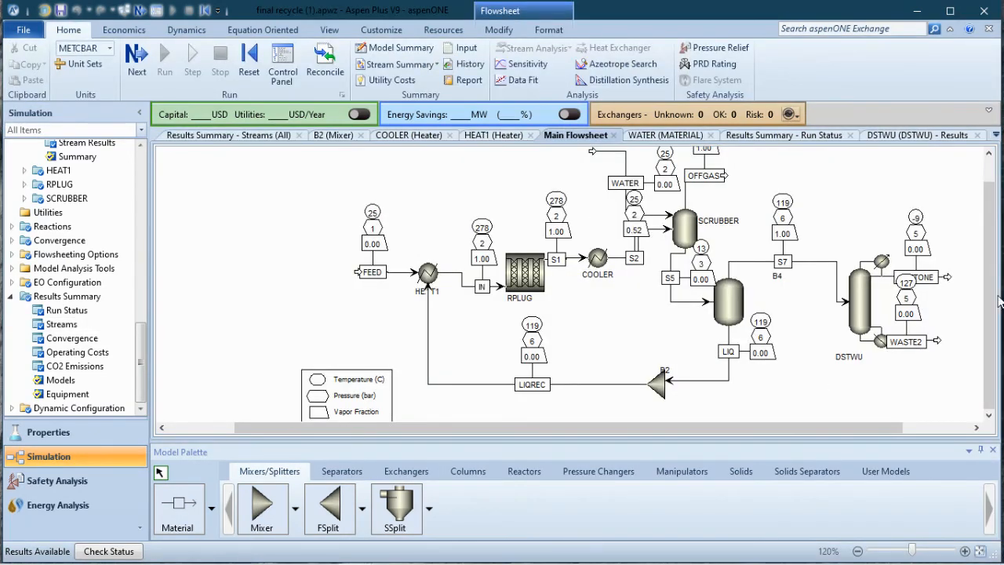
scroll(984, 305, "down", 1)
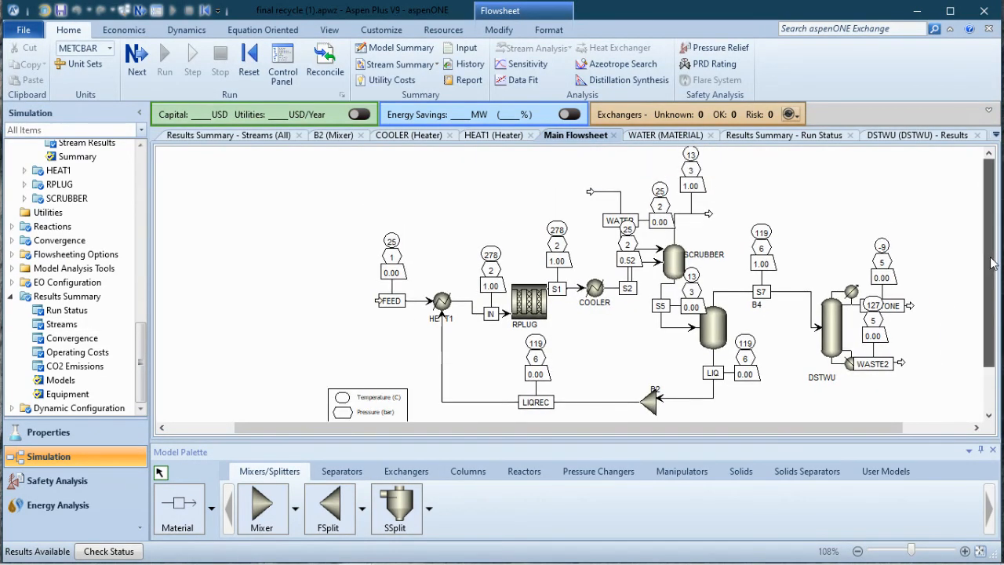
scroll(945, 270, "up", 1)
scroll(945, 270, "down", 1)
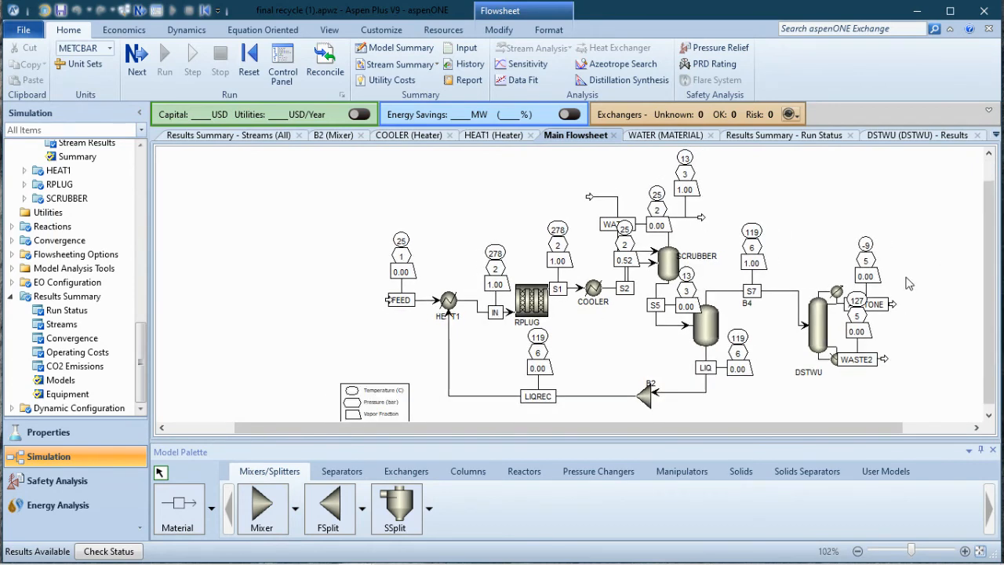
scroll(989, 283, "down", 1)
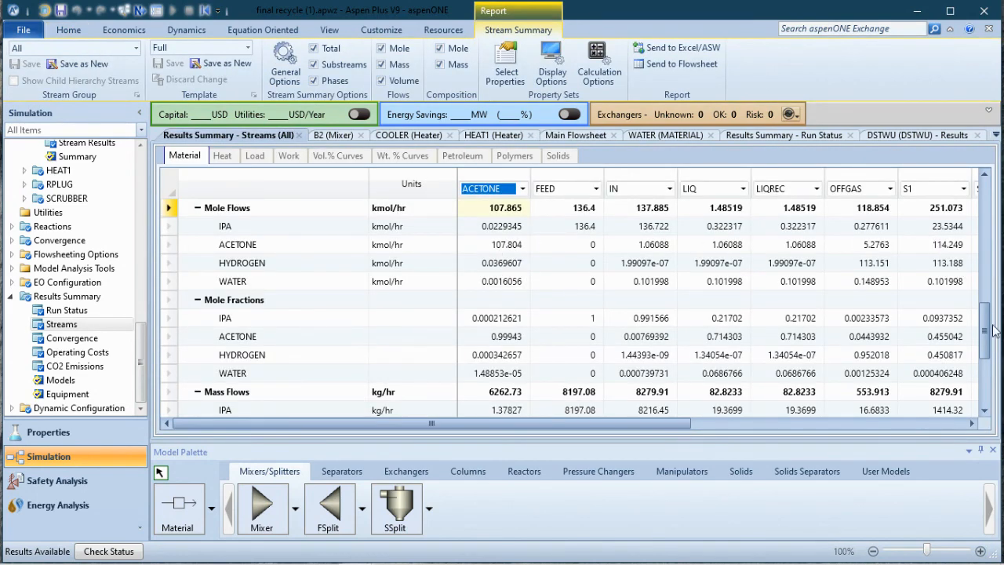
- Check the acetone mole fraction and mole flow of the ACETONE stream in the recycle simulation's overall stream results
scroll(993, 330, "down", 3)
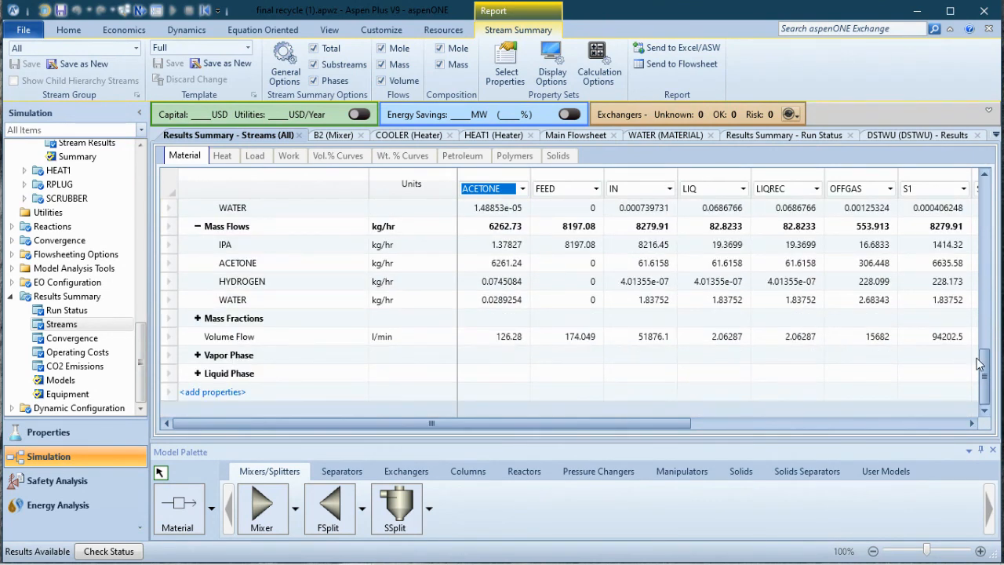
scroll(986, 353, "up", 2)
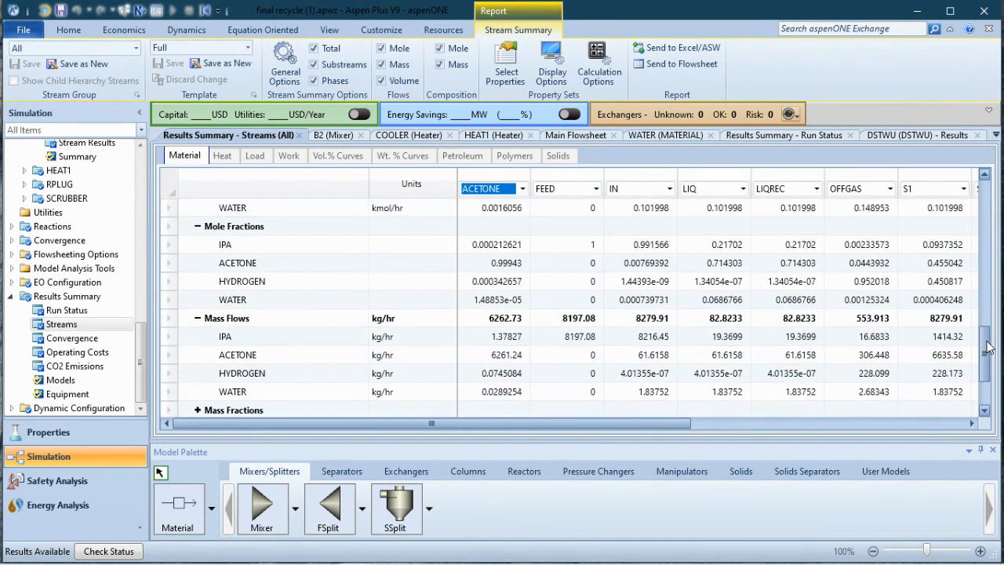
left_click(506, 264)
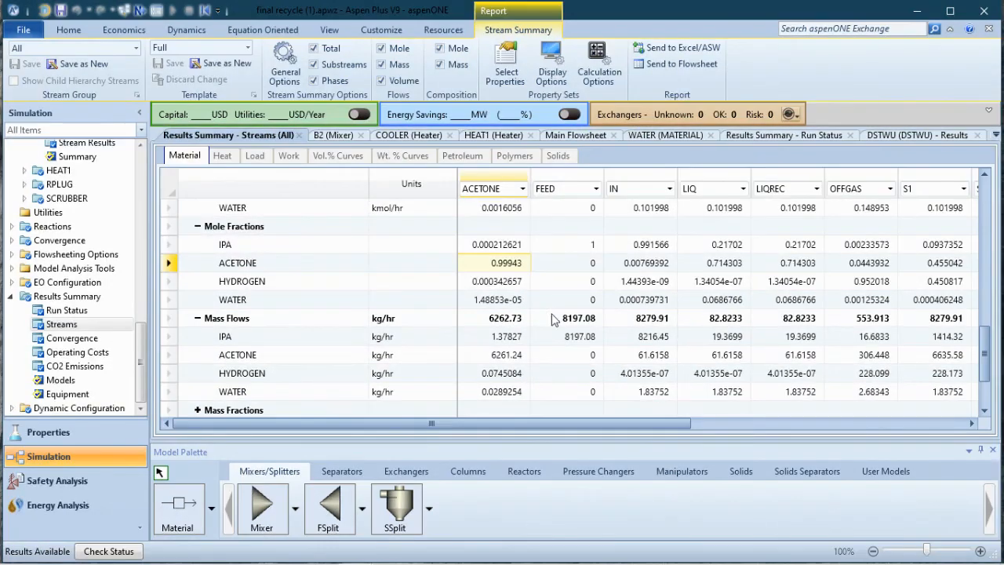
scroll(990, 336, "up", 1)
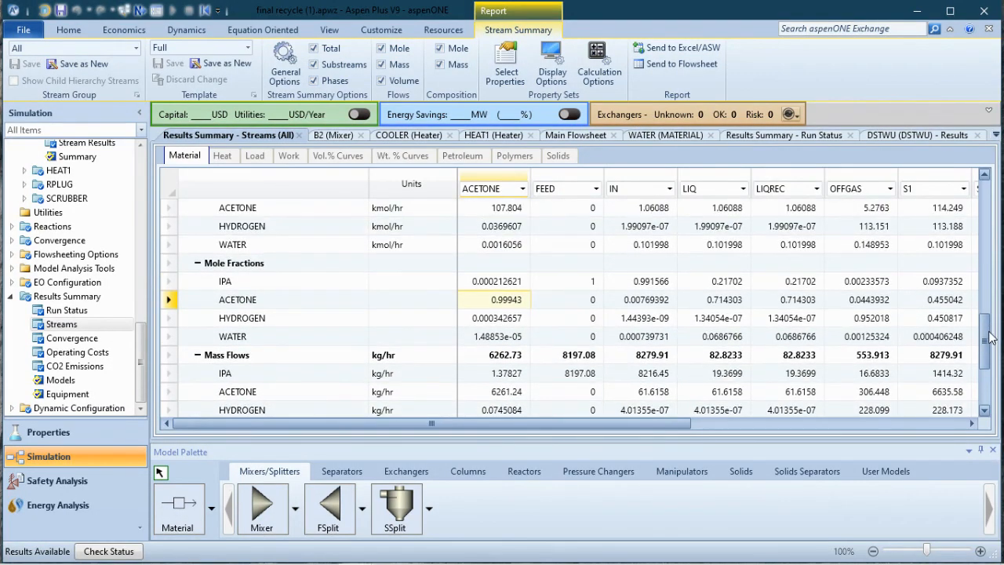
scroll(989, 336, "up", 3)
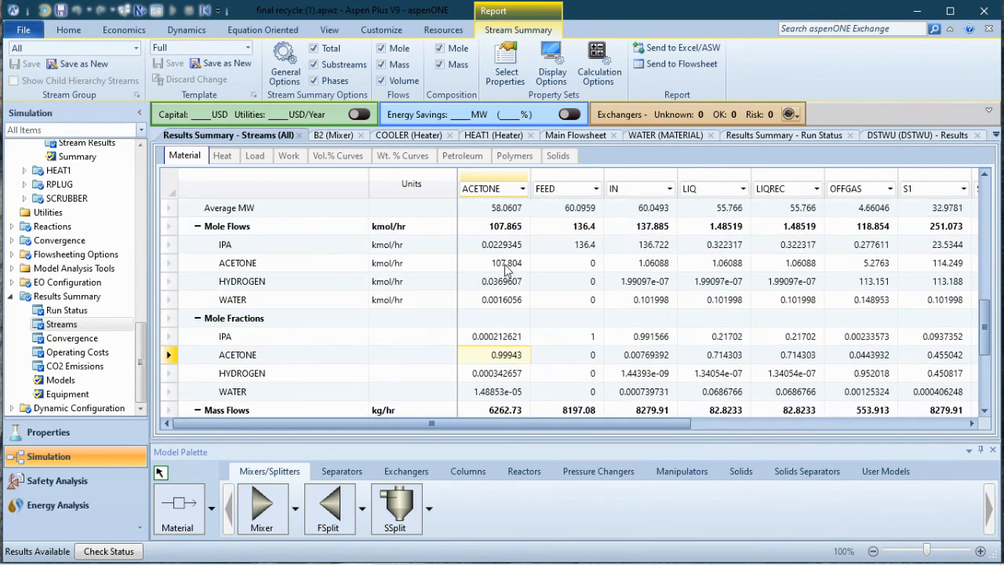
left_click(514, 267)
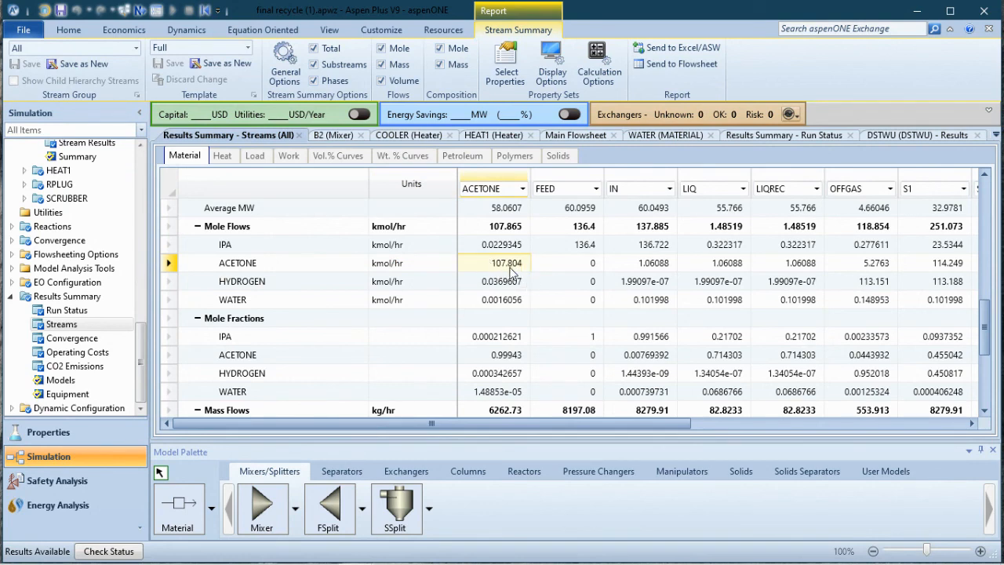
- Set the units of the ACETONE component mass flow in the recycle simulation's stream results to tonne/year
left_click_drag(985, 322, 986, 370)
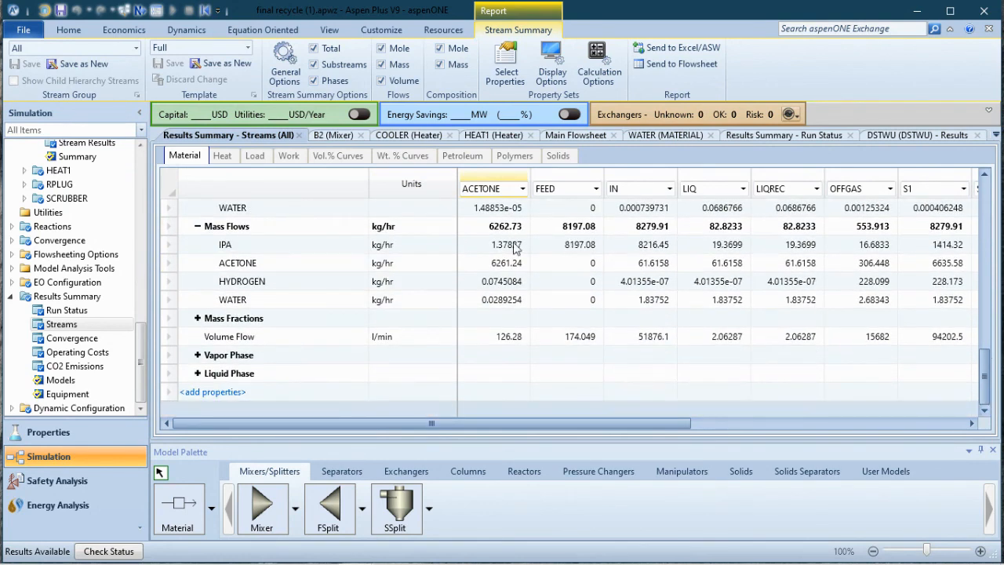
left_click(455, 267)
left_click(450, 265)
scroll(447, 357, "down", 8)
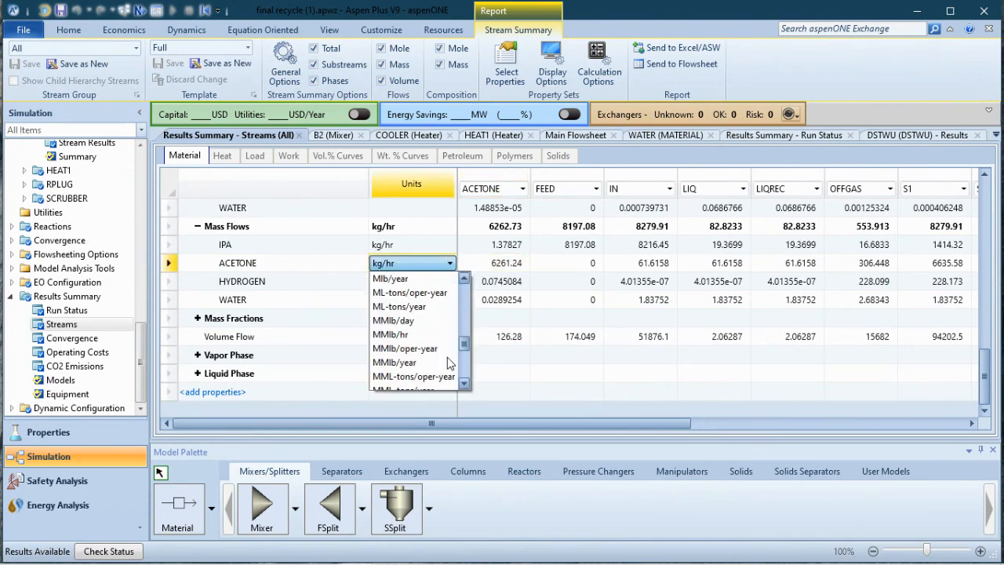
left_click(404, 306)
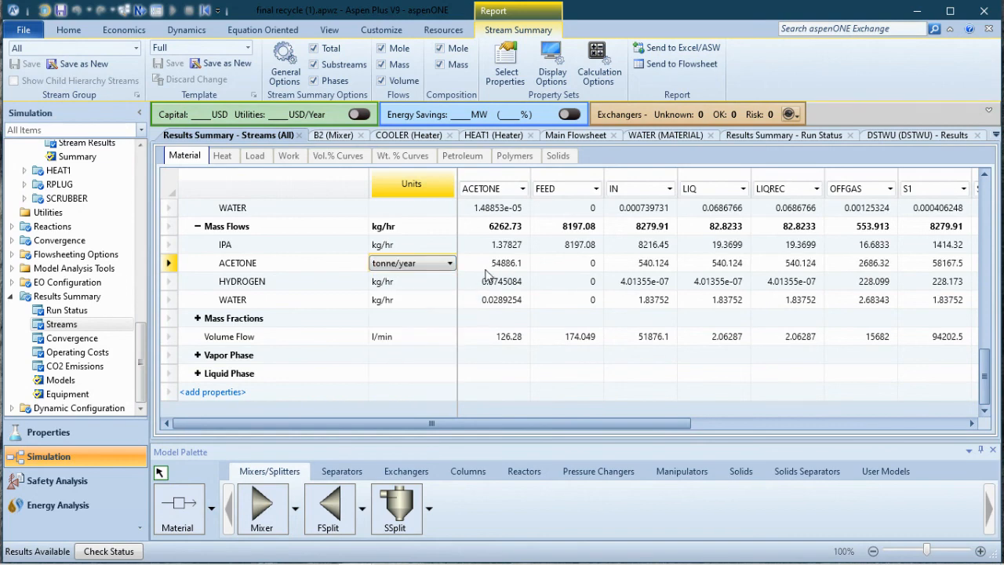
left_click(505, 265)
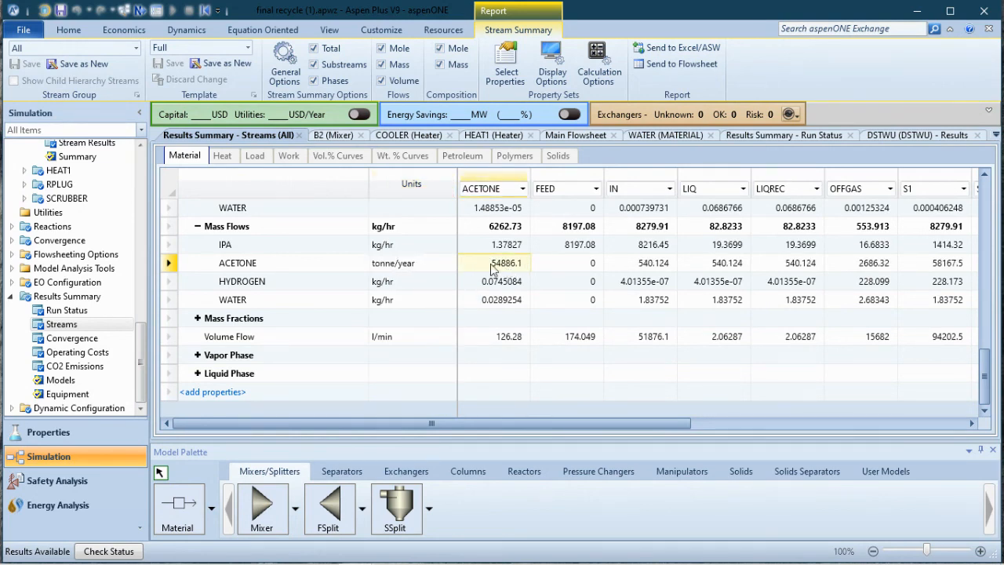
- Return to the main flowsheet of the recycle simulation
left_click_drag(987, 370, 987, 188)
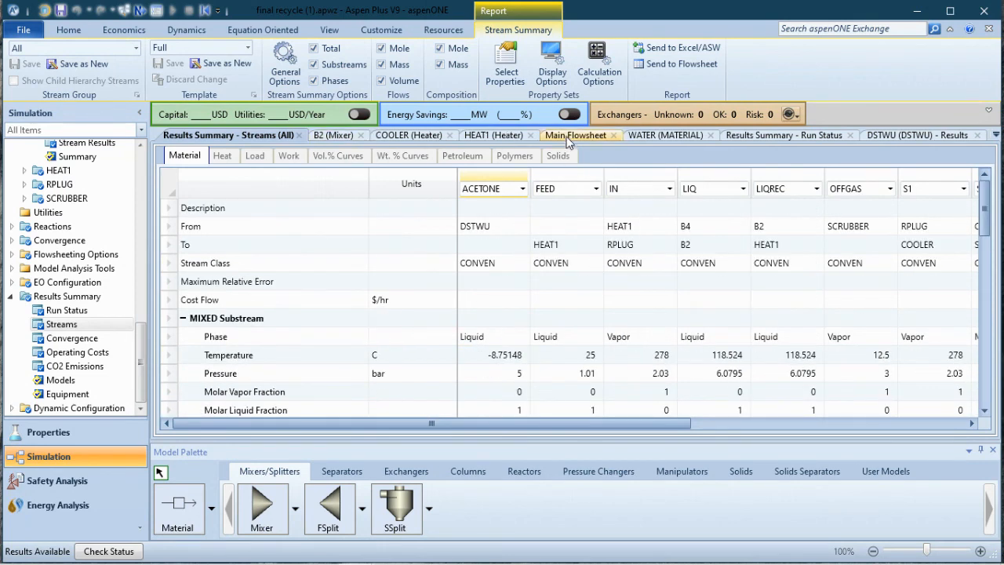
left_click(577, 136)
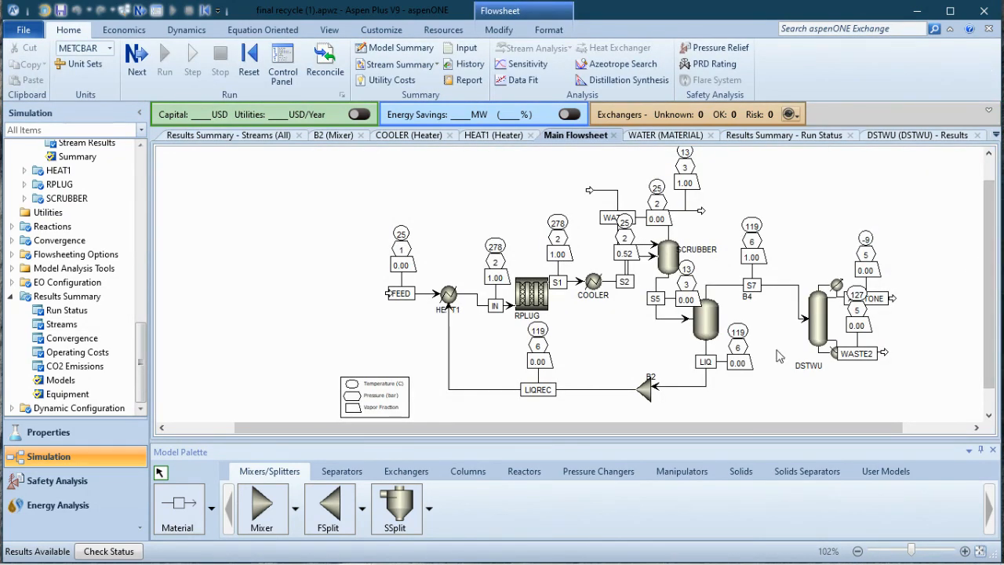
mouse_move(430, 559)
left_click(248, 550)
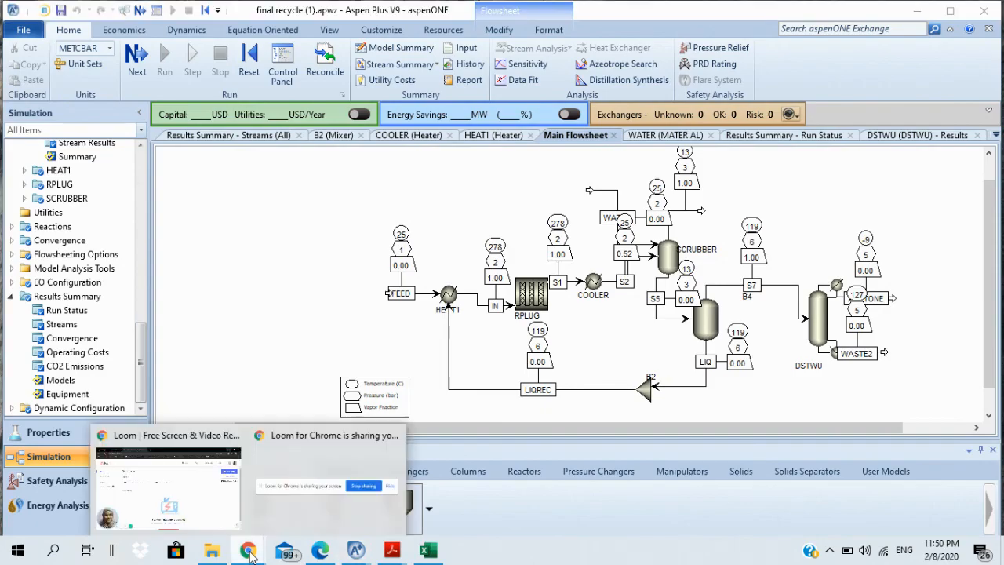